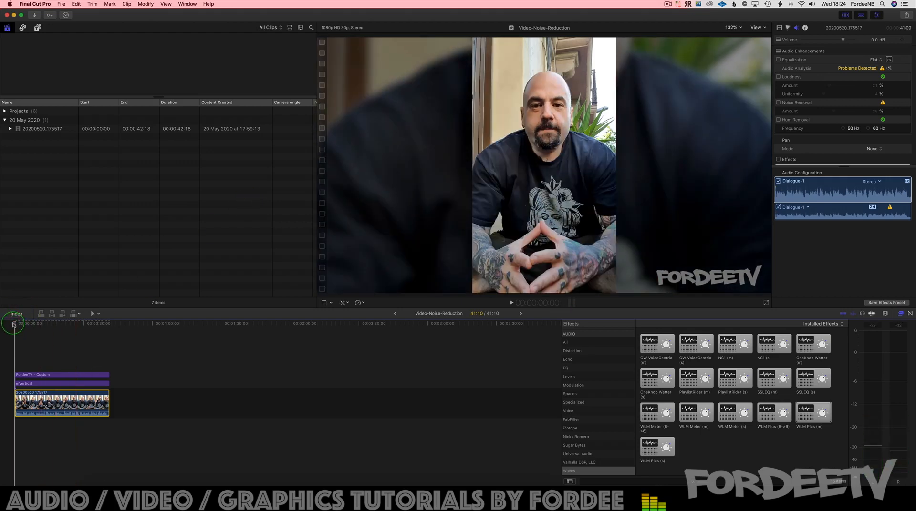
Step: Run the automatic audio enhancement on the clip and compare its sound with the original recording
key("space")
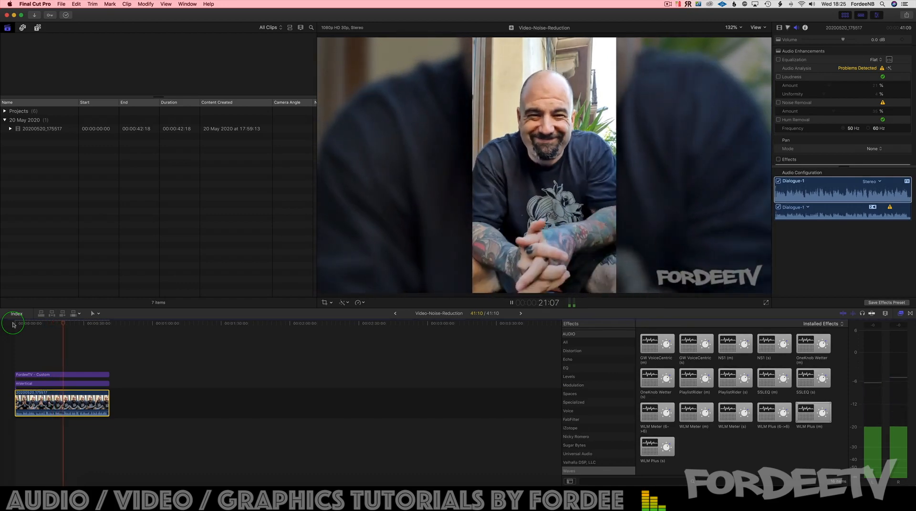
key("space")
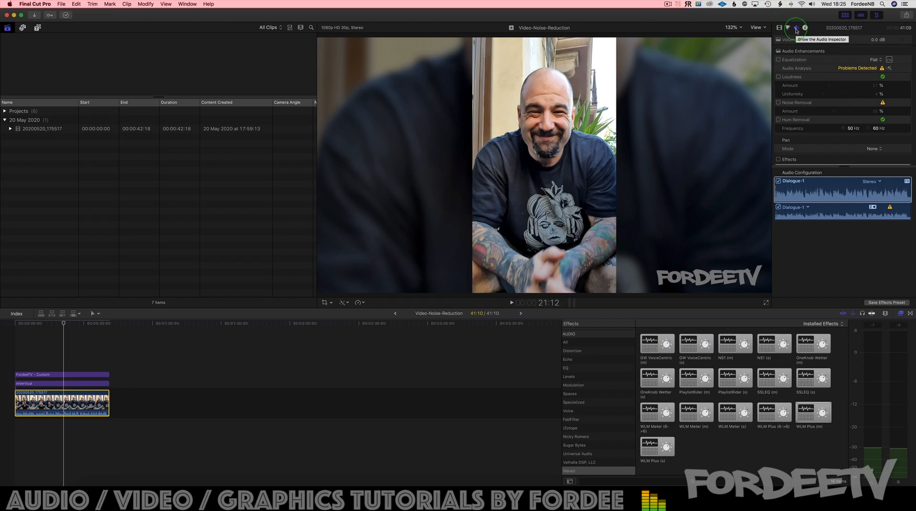
left_click(889, 69)
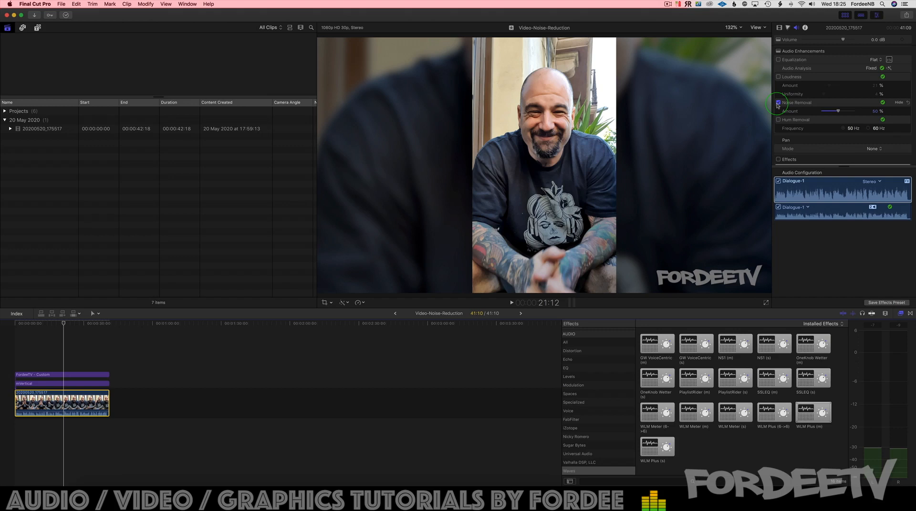
key("space")
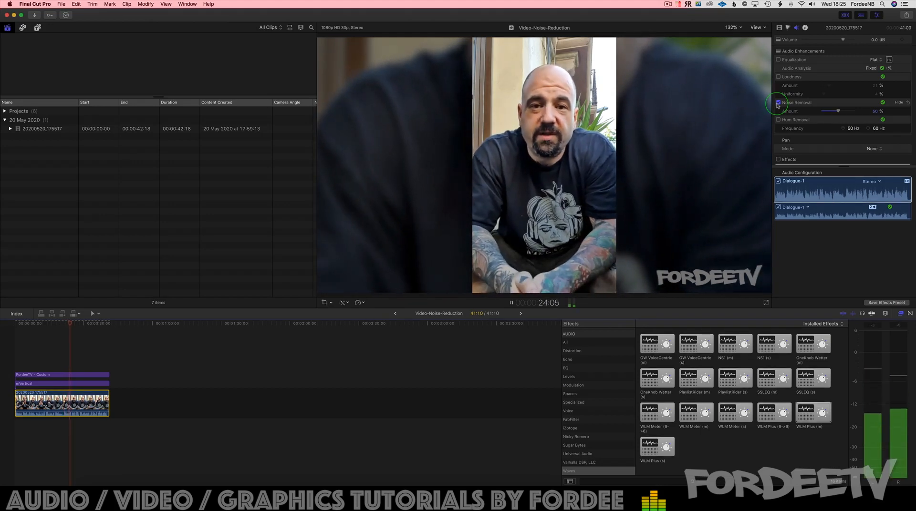
key("space")
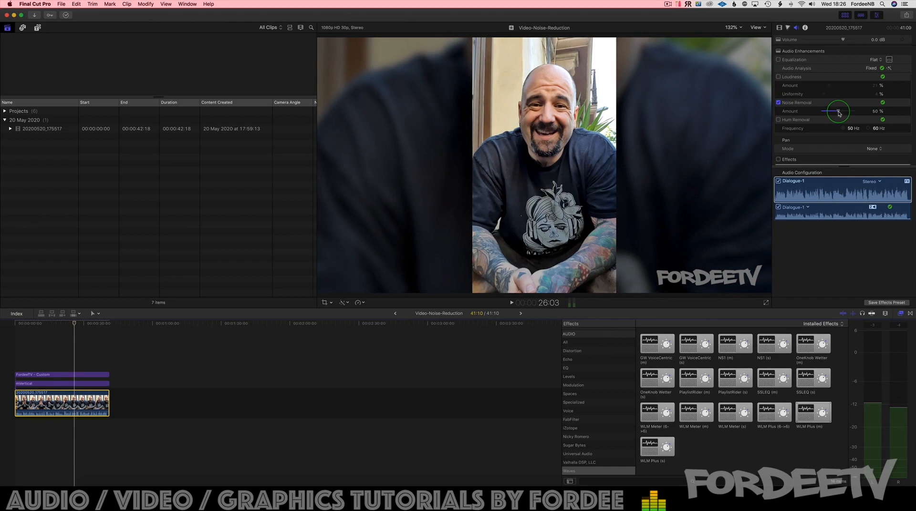
Step: Audition the clip with Noise Removal raised to 98% and with its amount reduced to 32%
mouse_move(838, 113)
left_mouse_down()
mouse_move(810, 112)
mouse_move(854, 113)
mouse_move(840, 114)
left_mouse_up()
key("space")
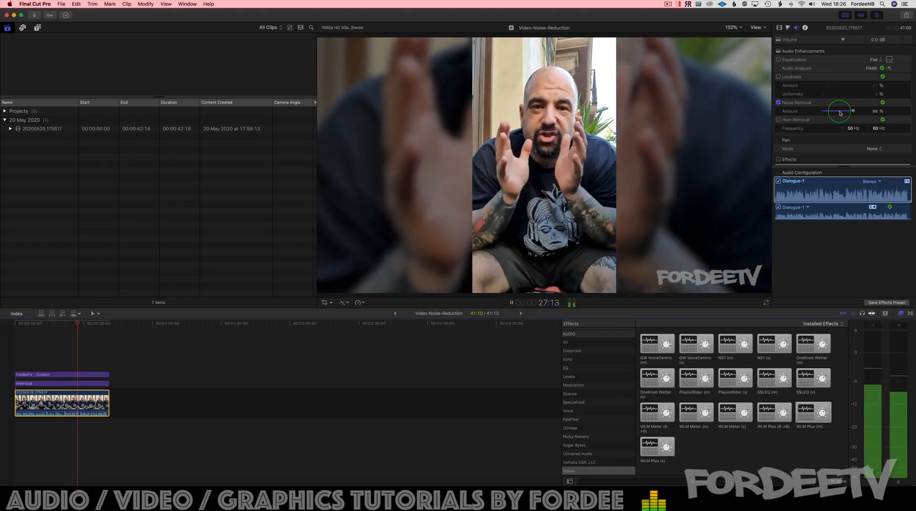
key("space")
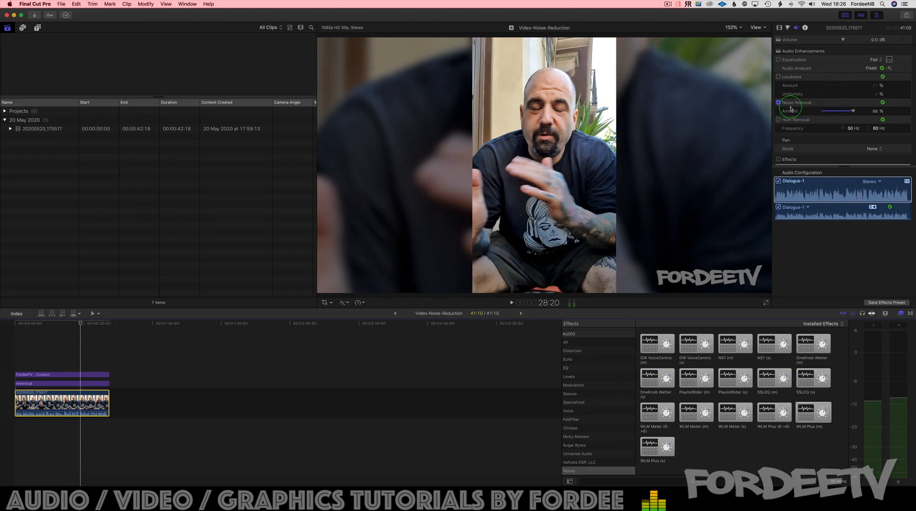
left_click(832, 111)
key("space")
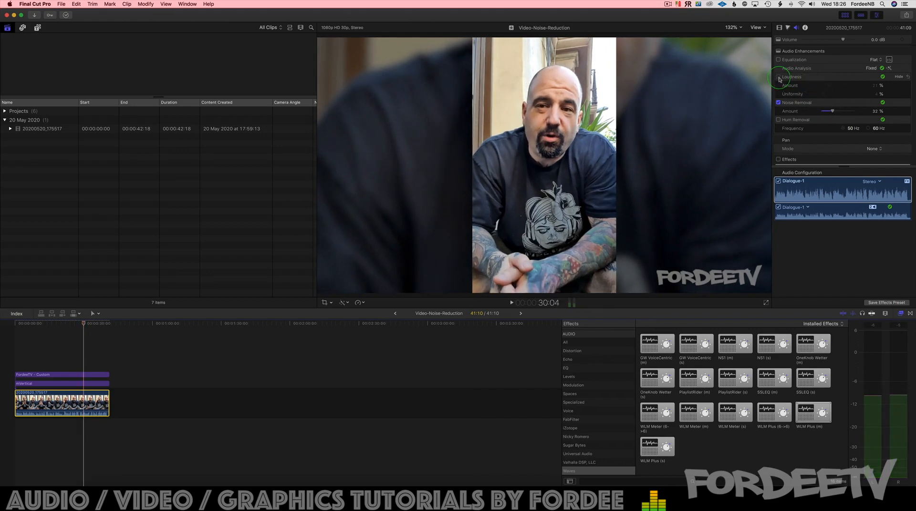
Step: Audition the Loudness enhancement on the clip, and switch off both Loudness and Noise Removal
left_click(779, 78)
key("space")
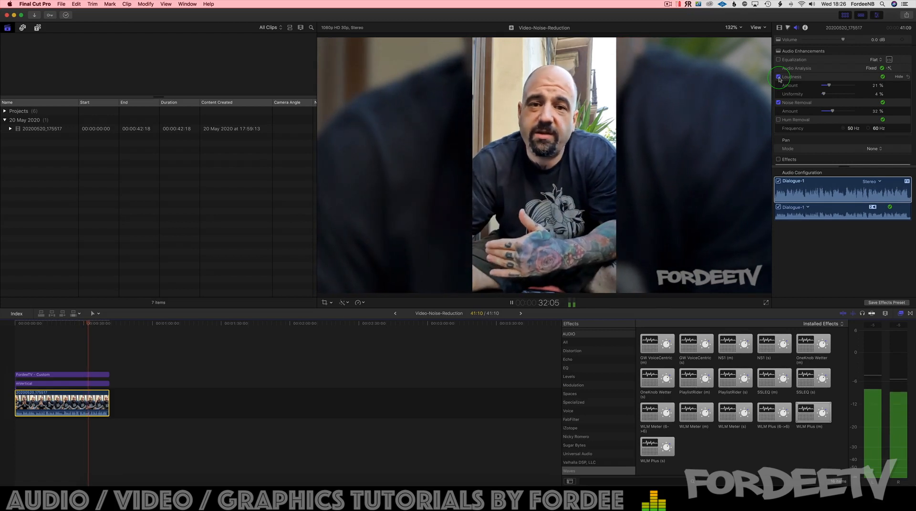
key("space")
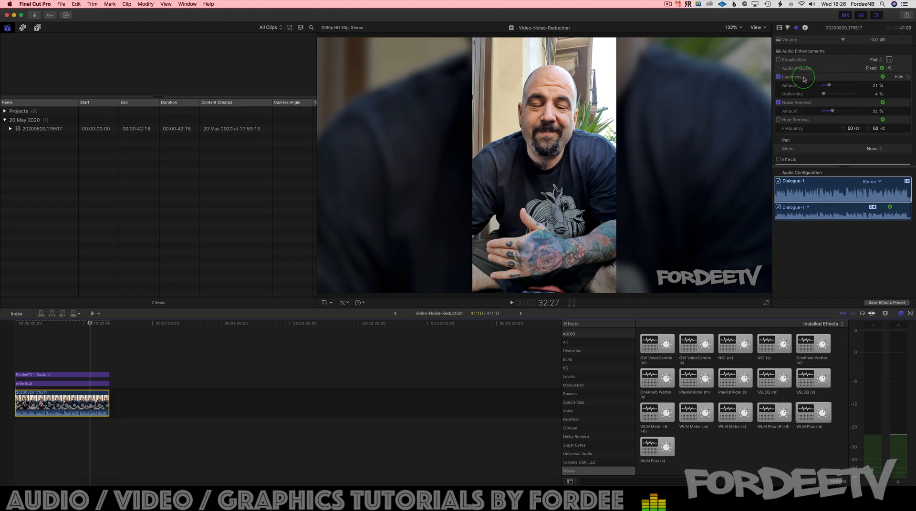
left_click(778, 77)
left_click(778, 103)
Step: Enable the clip's audio Effects, activate Channel EQ for Dialogue-1, and open the equalizer's interface
scroll(779, 104, "down", 5)
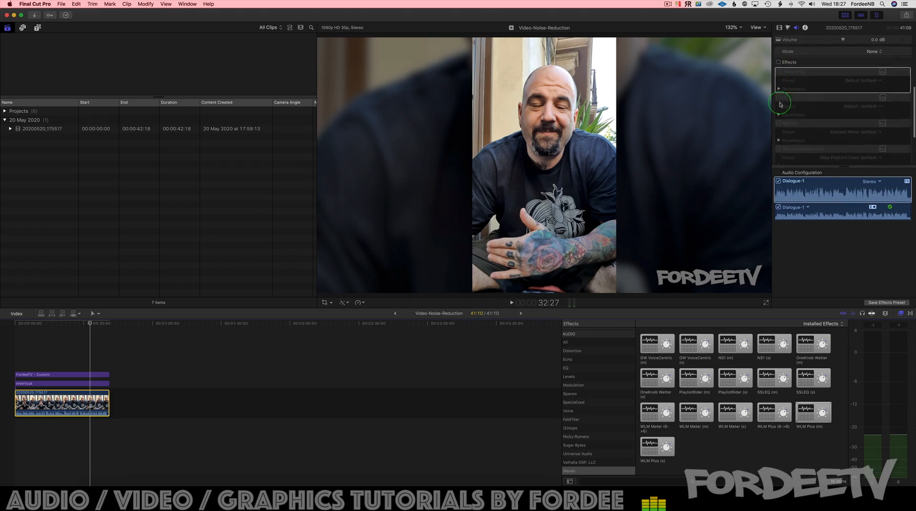
left_click(779, 54)
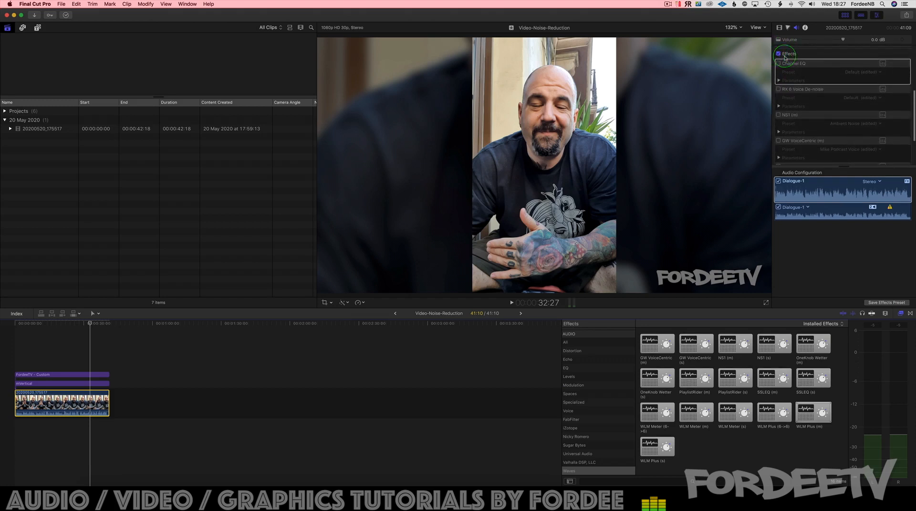
left_click(790, 194)
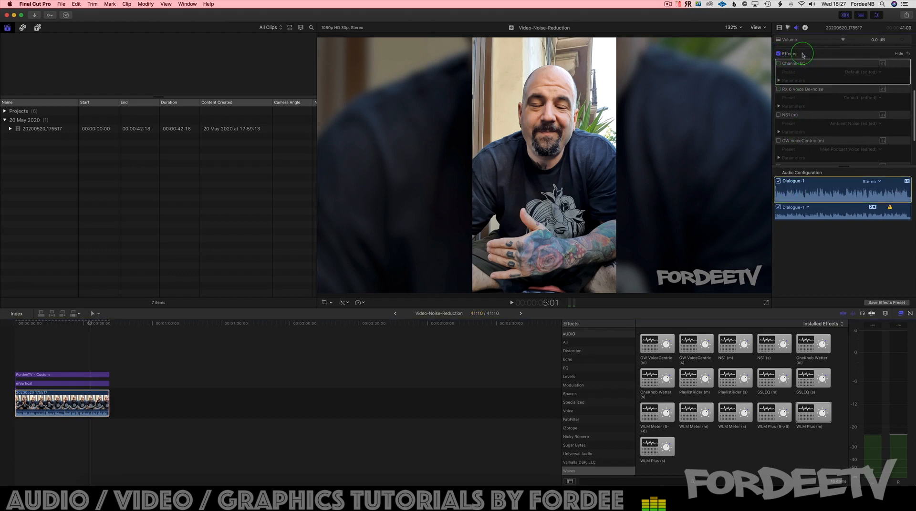
left_click(779, 65)
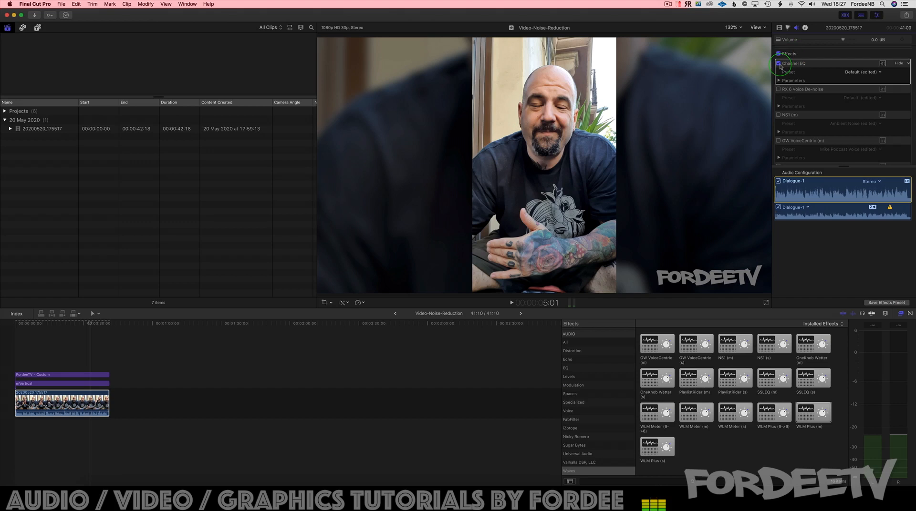
left_click(882, 64)
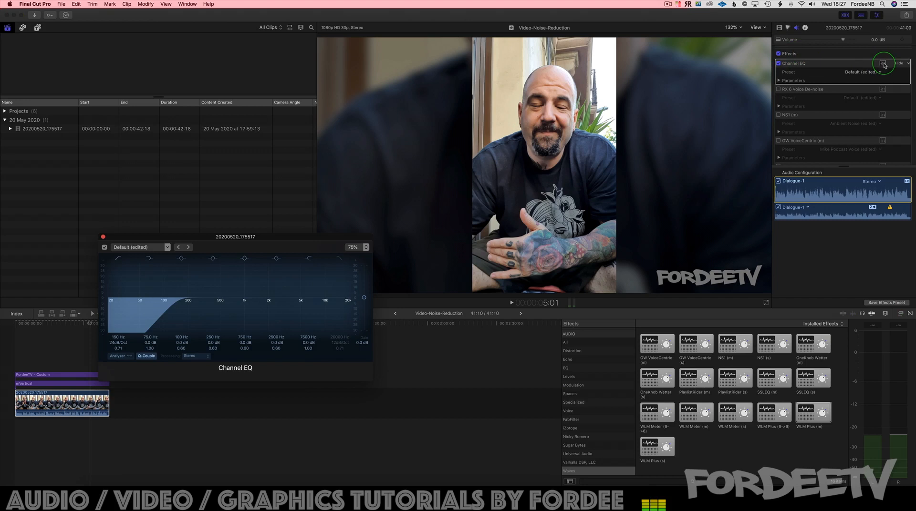
Step: Check Channel EQ's low-cut band, compare the playback with the equalizer bypassed and active, and close its interface
left_click(118, 260)
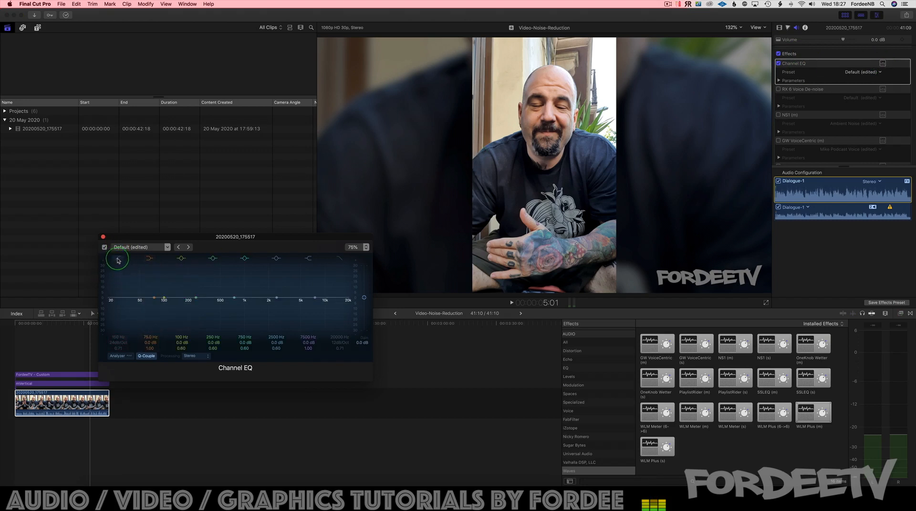
left_click(118, 259)
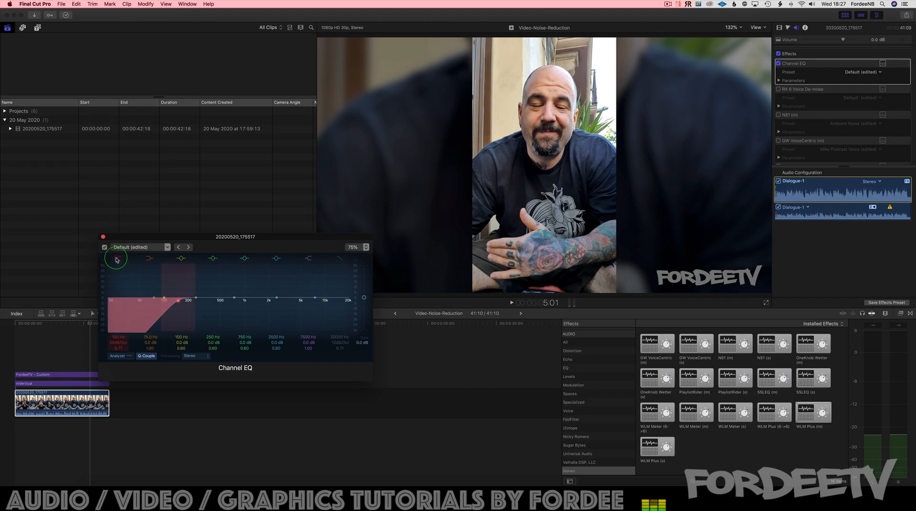
left_click(111, 341)
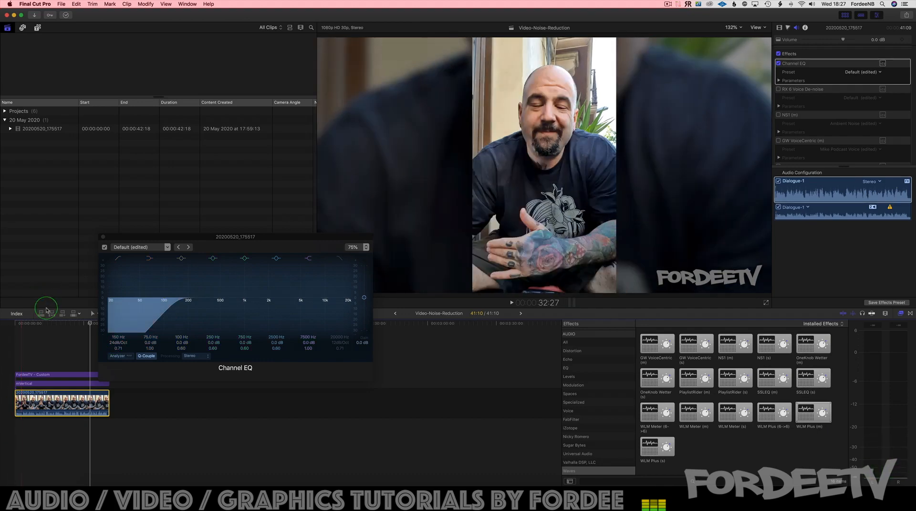
left_click(43, 323)
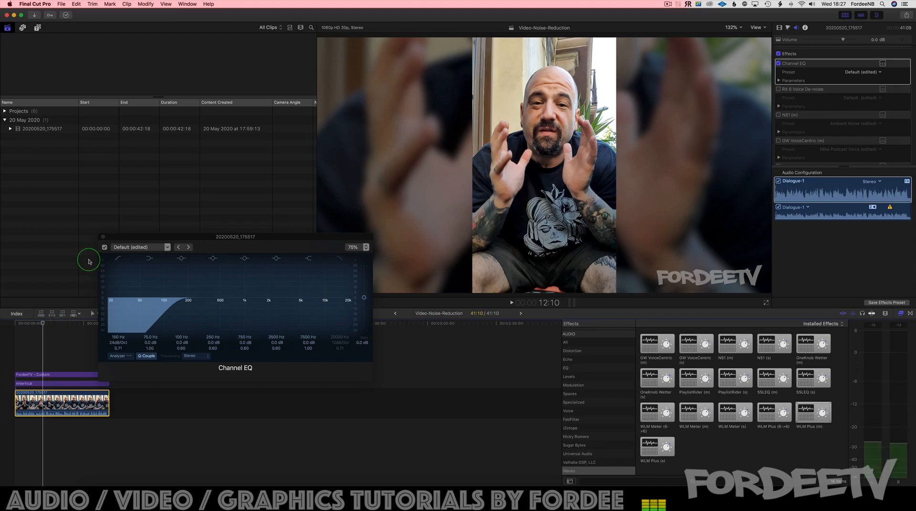
key("space")
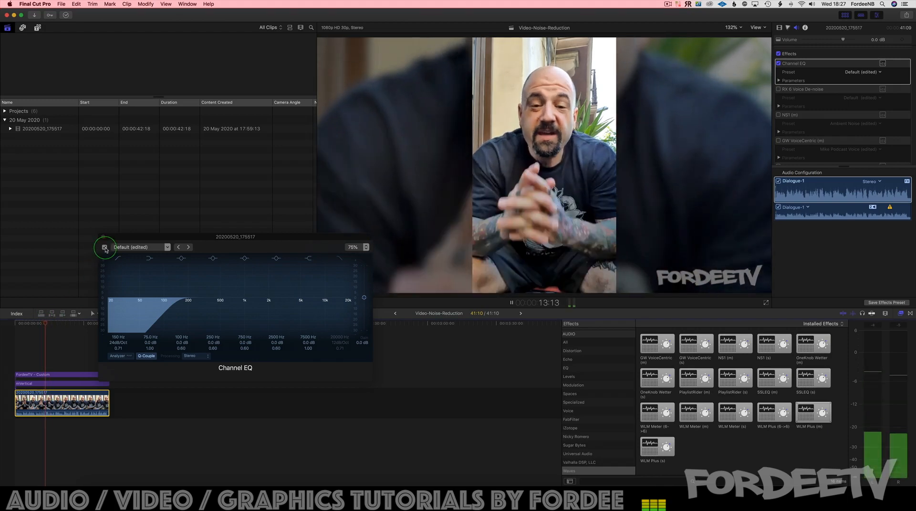
left_click(104, 247)
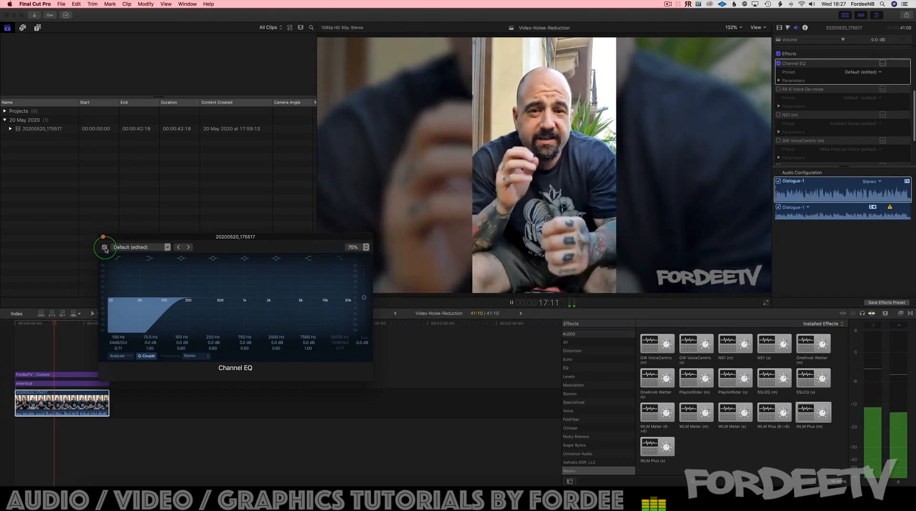
left_click(104, 247)
key("space")
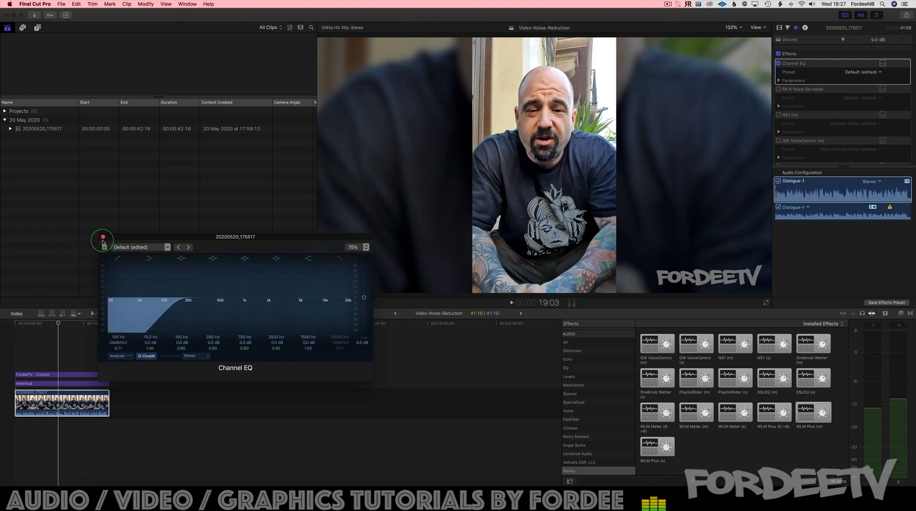
left_click(103, 237)
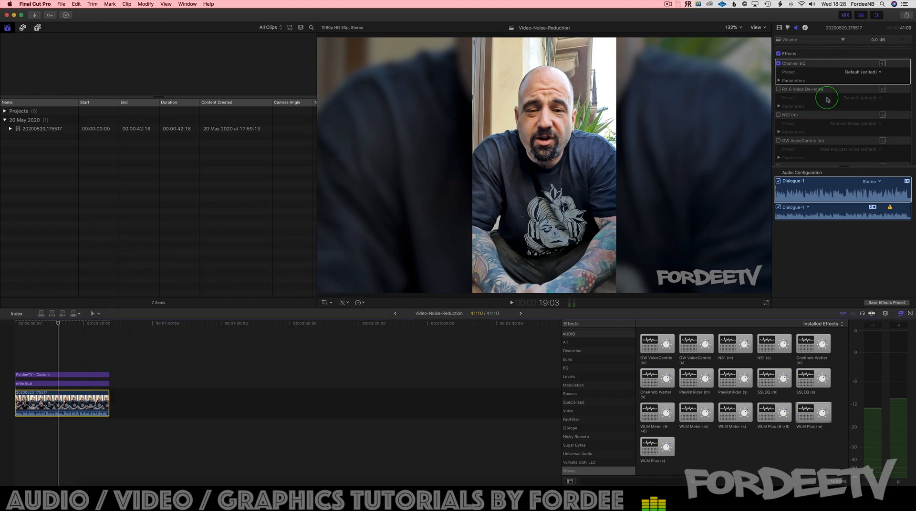
Step: Activate the RX 6 Voice De-noise effect on the clip and open its interface
scroll(828, 100, "down", 2)
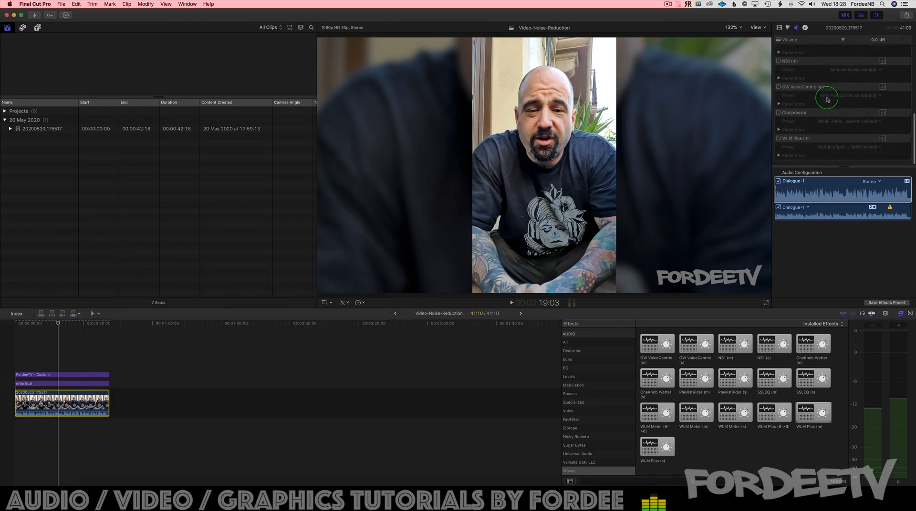
scroll(827, 99, "up", 2)
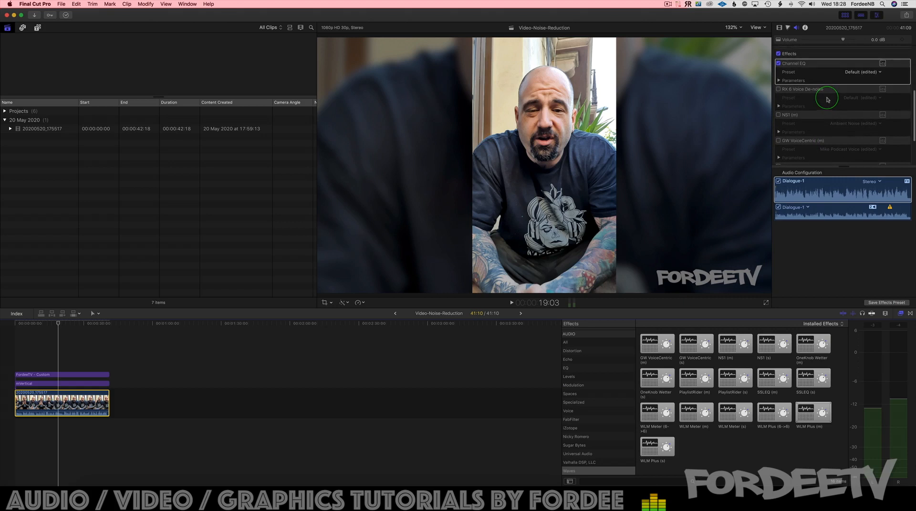
left_click(777, 89)
left_click(883, 89)
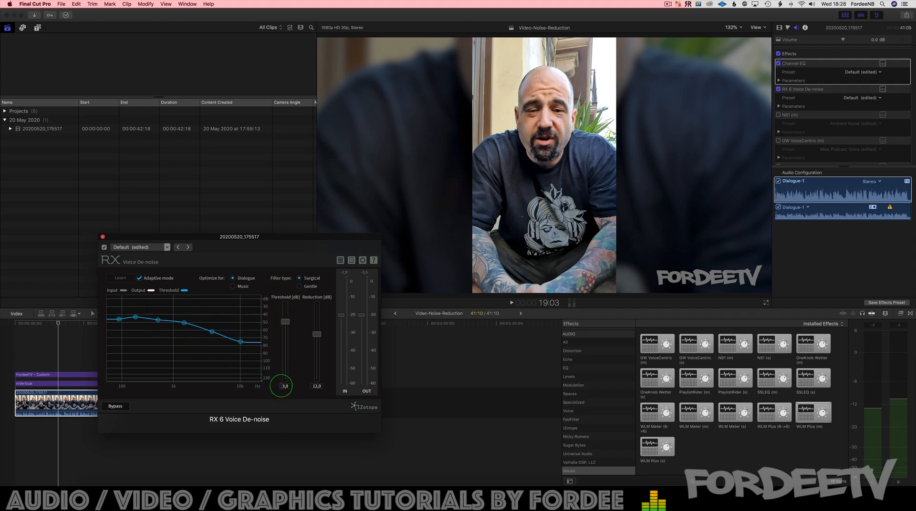
Step: Audition the clip with the Voice De-noise threshold lowered to -20 dB
left_click(56, 325)
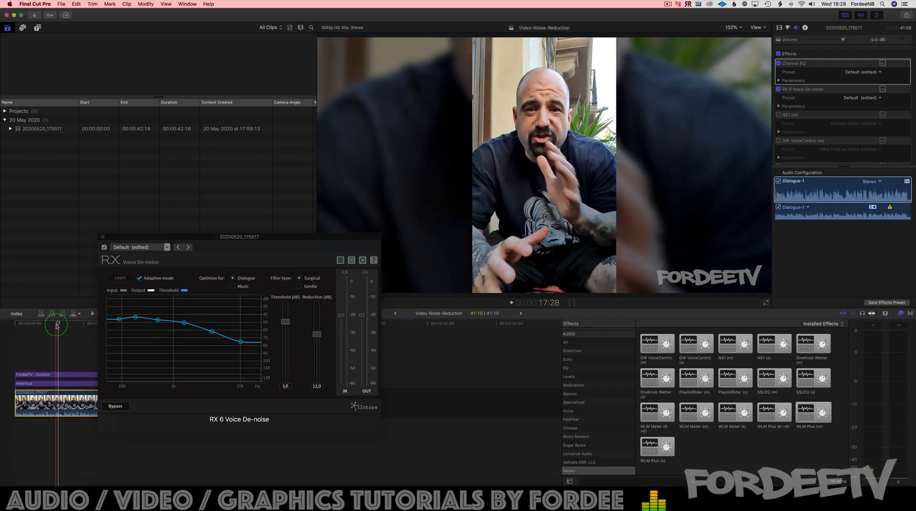
key("space")
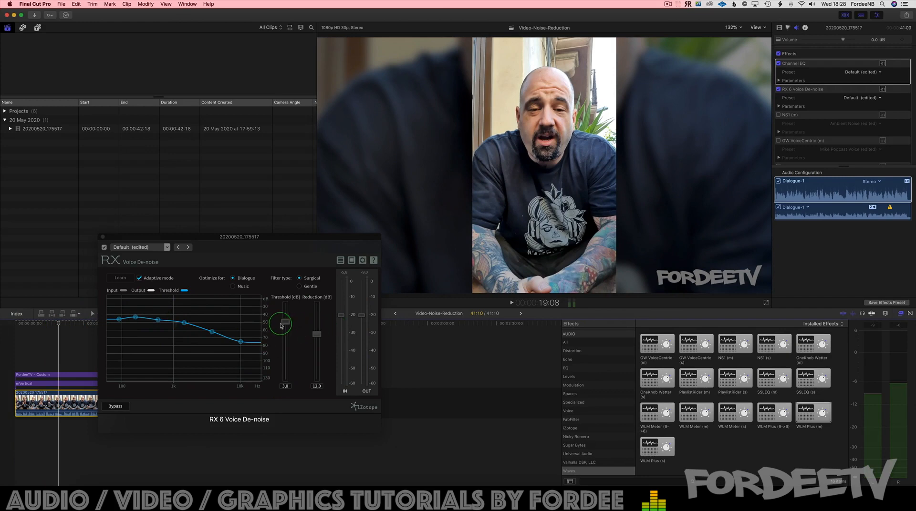
left_click_drag(282, 326, 289, 468)
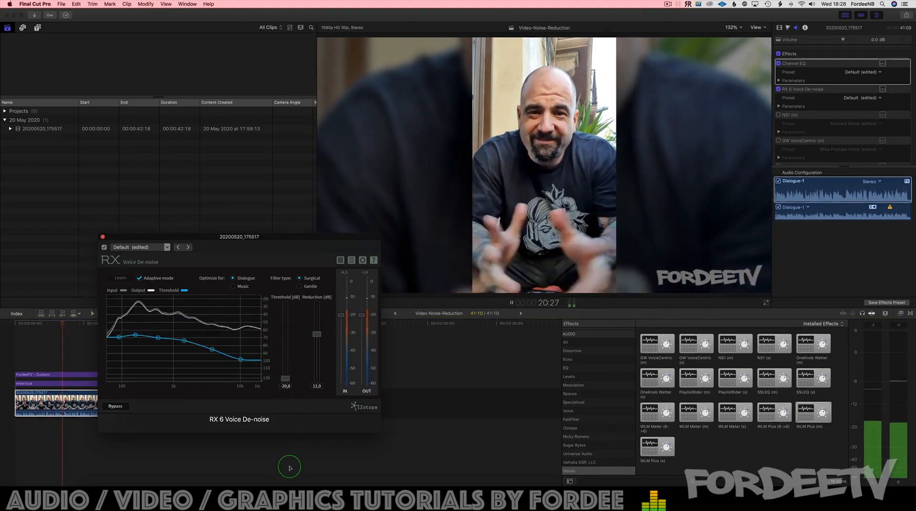
key("space")
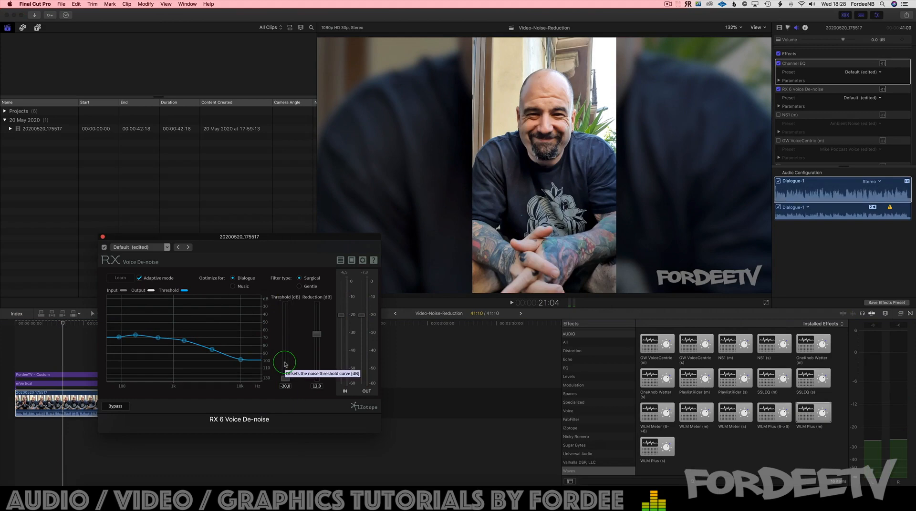
Step: Audition the Voice De-noise threshold at 10 dB, and set it to 2.9 dB
left_click_drag(286, 379, 276, 240)
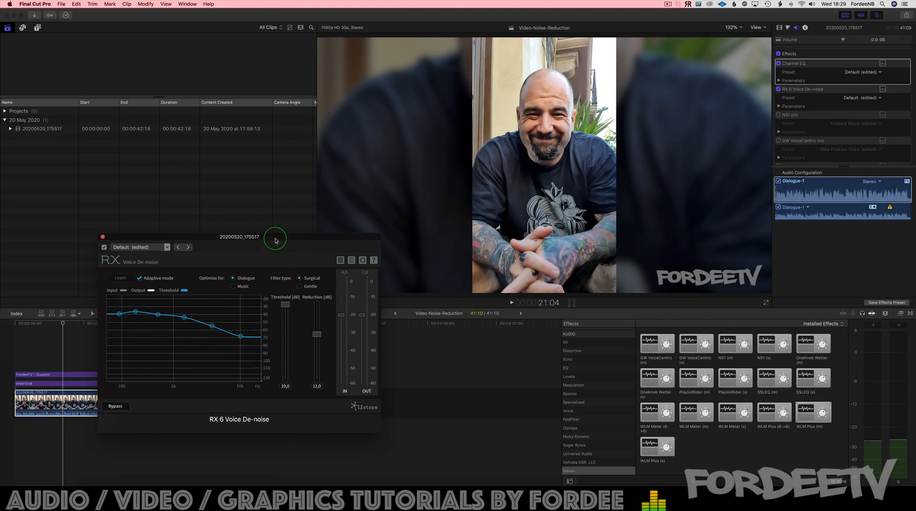
key("space")
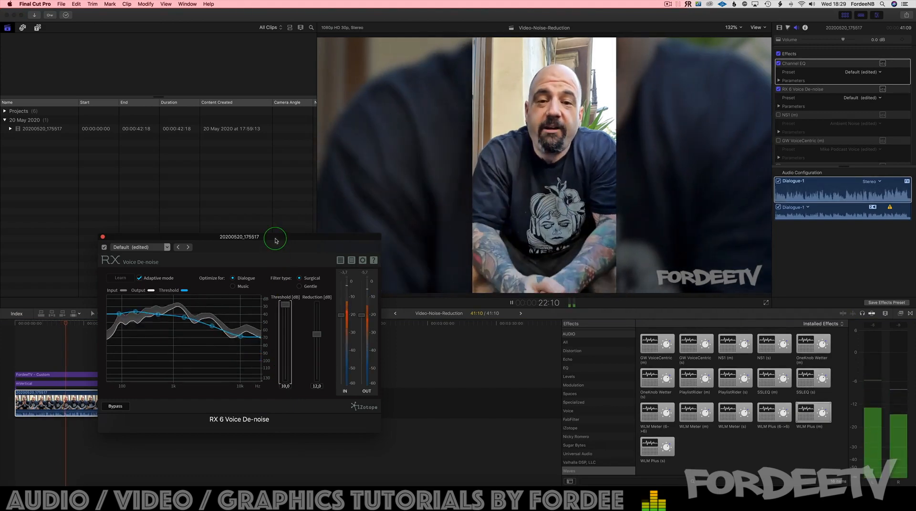
key("space")
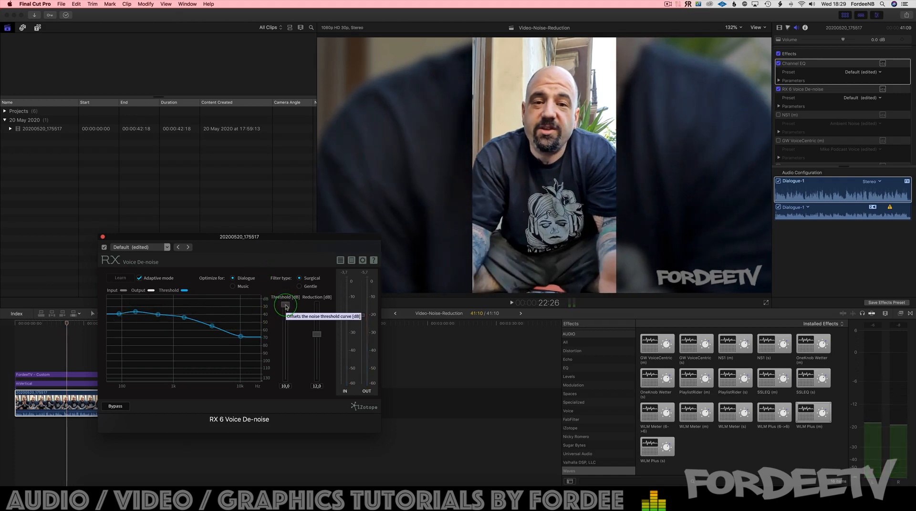
left_click_drag(286, 307, 288, 325)
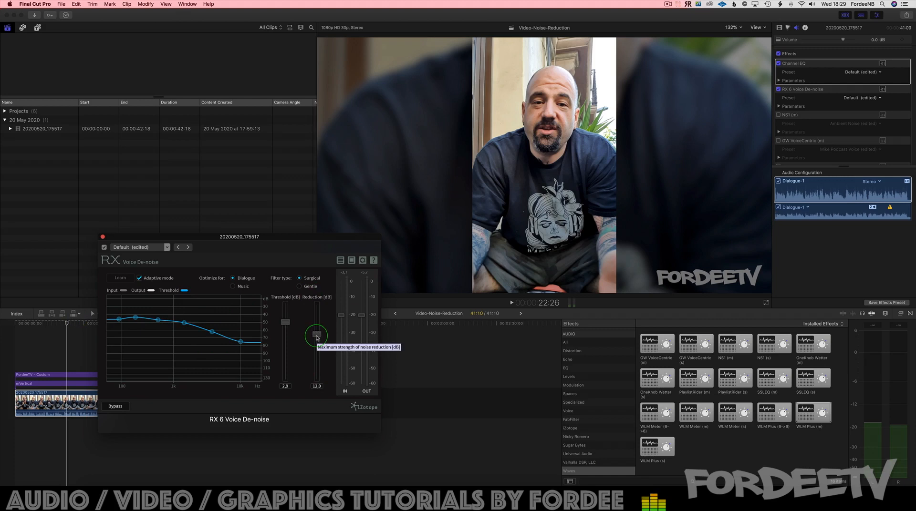
Step: Audition the clip with the Voice De-noise reduction at 0 dB and at 20 dB
key("space")
left_click_drag(318, 339, 317, 426)
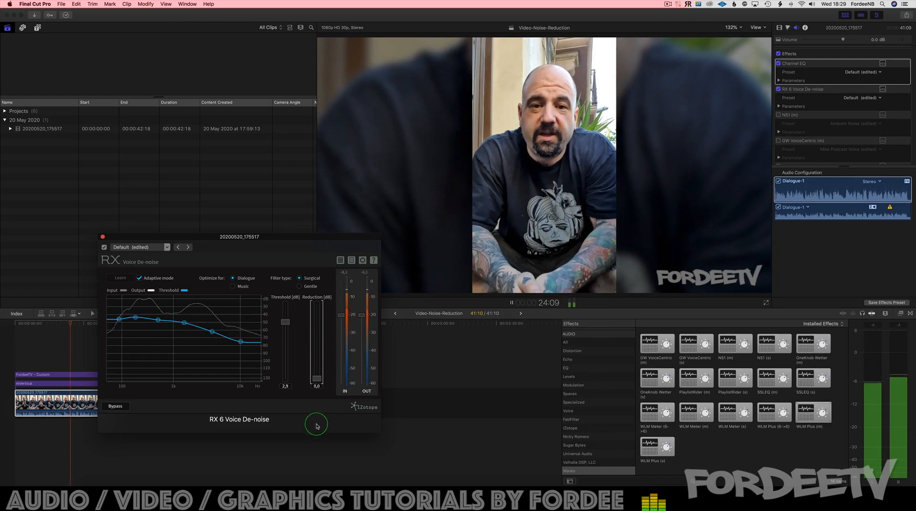
key("space")
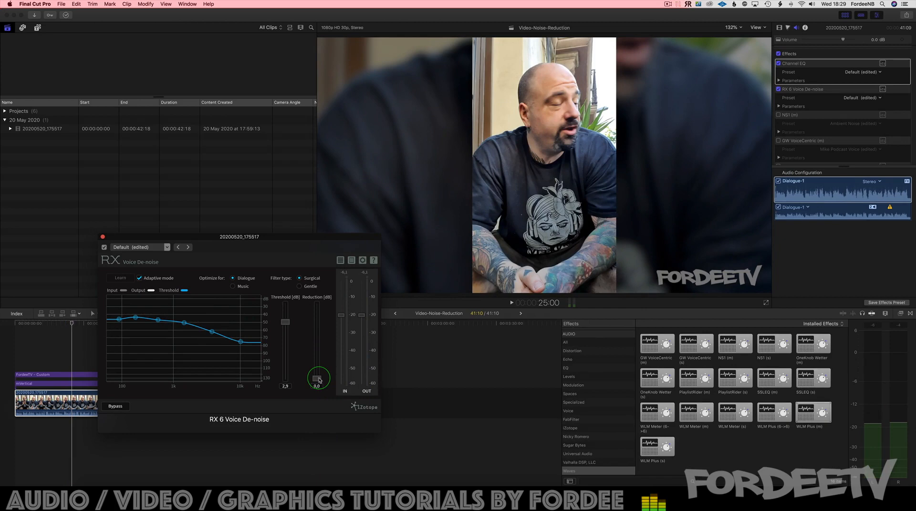
left_click_drag(319, 380, 311, 235)
key("space")
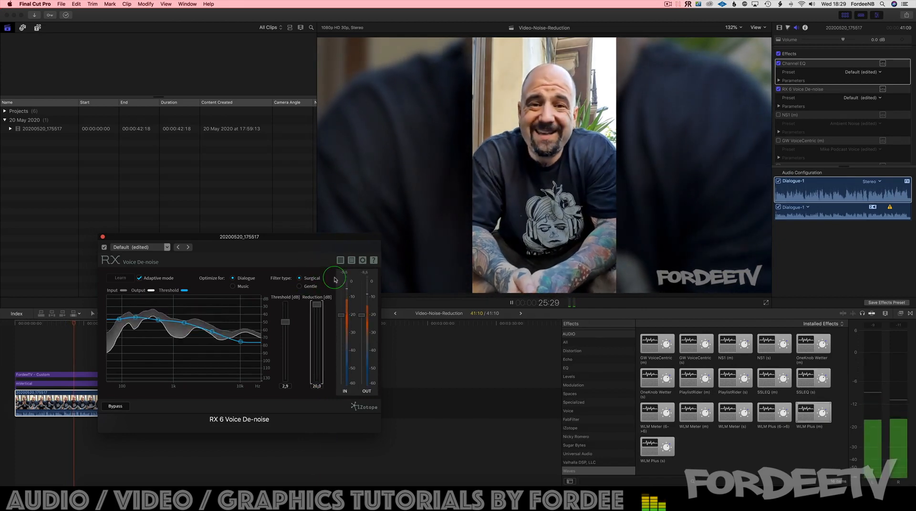
key("space")
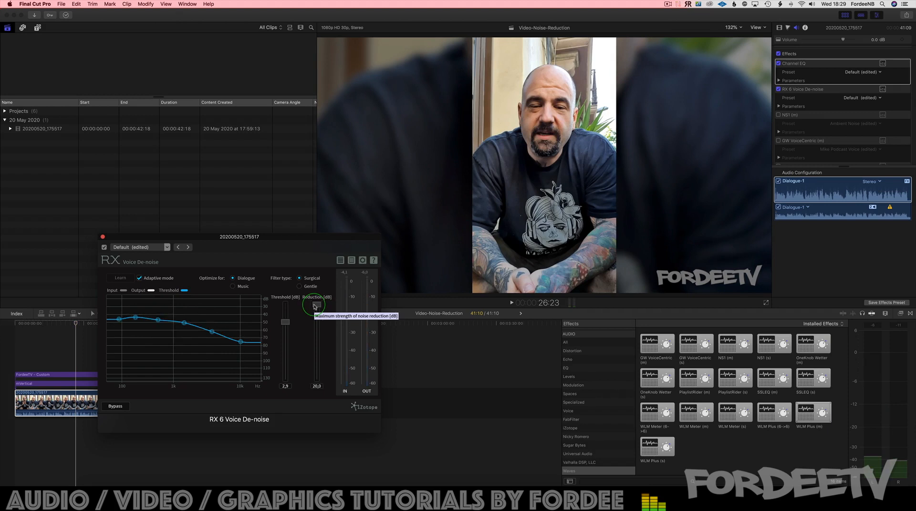
Step: Set the Voice De-noise reduction to 12 dB and its threshold to 3 dB
left_click_drag(315, 307, 321, 323)
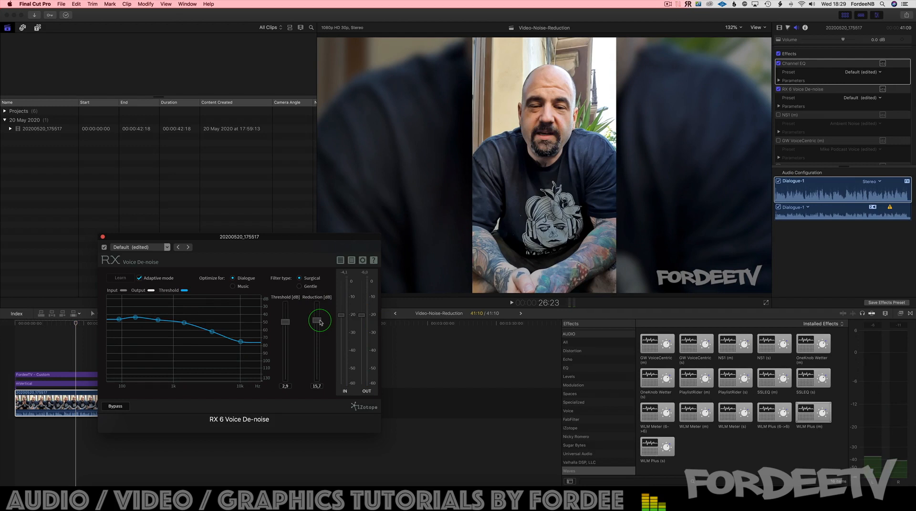
left_click_drag(320, 323, 317, 337)
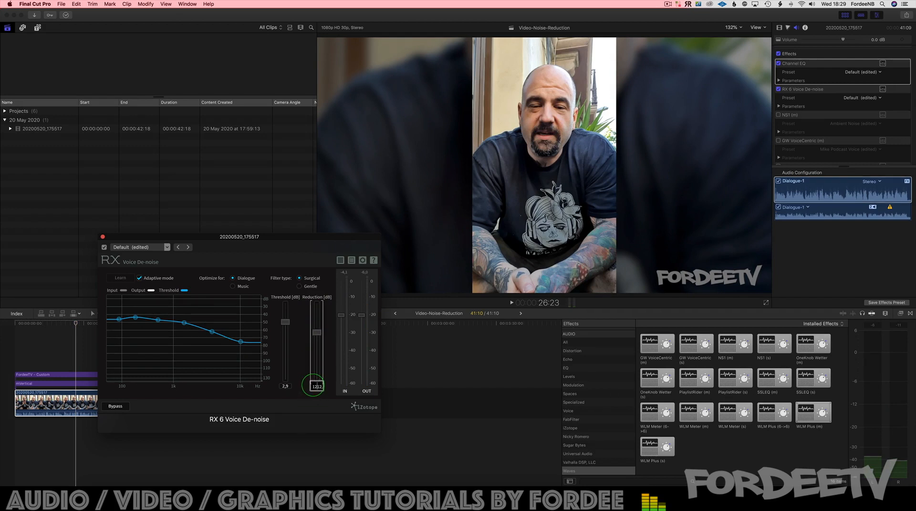
double_click(316, 386)
type("12")
key("Return")
left_click(284, 386)
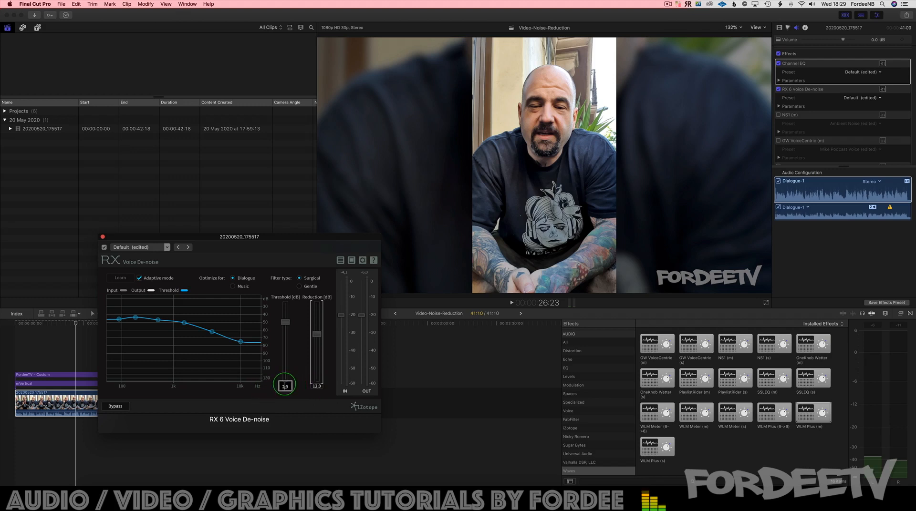
type("3")
key("Return")
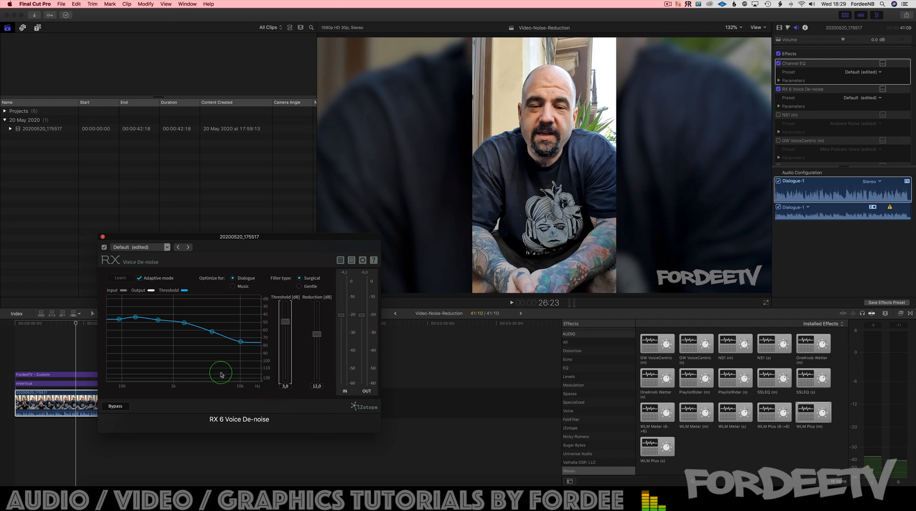
Step: Compare the playback with RX 6 Voice De-noise turned off and on, and close its interface
left_click(104, 248)
key("space")
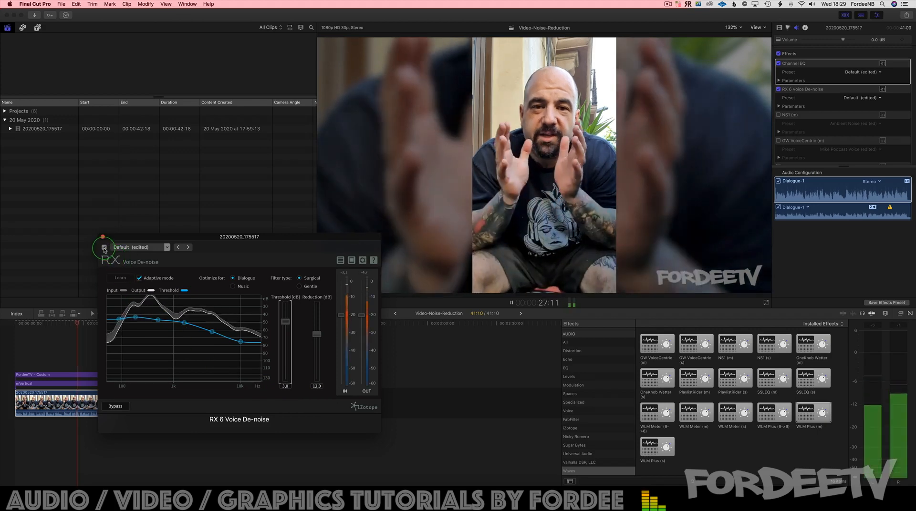
left_click(104, 248)
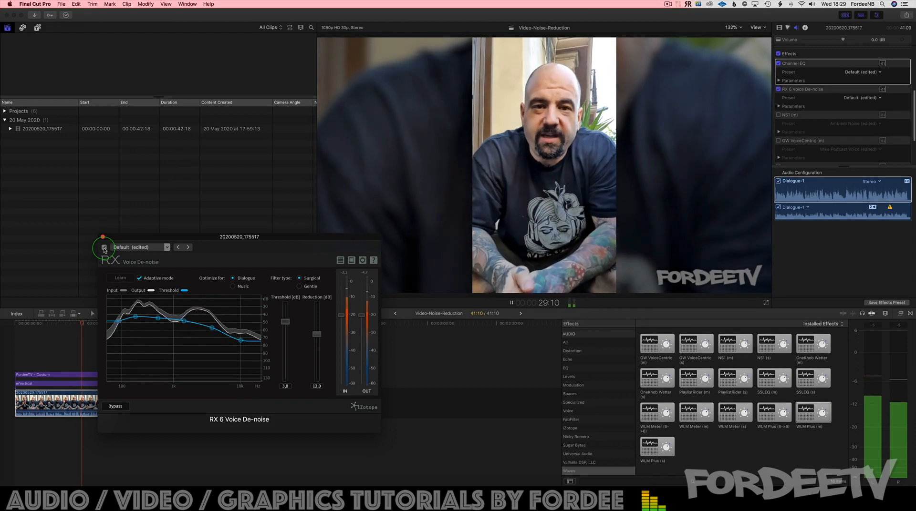
key("space")
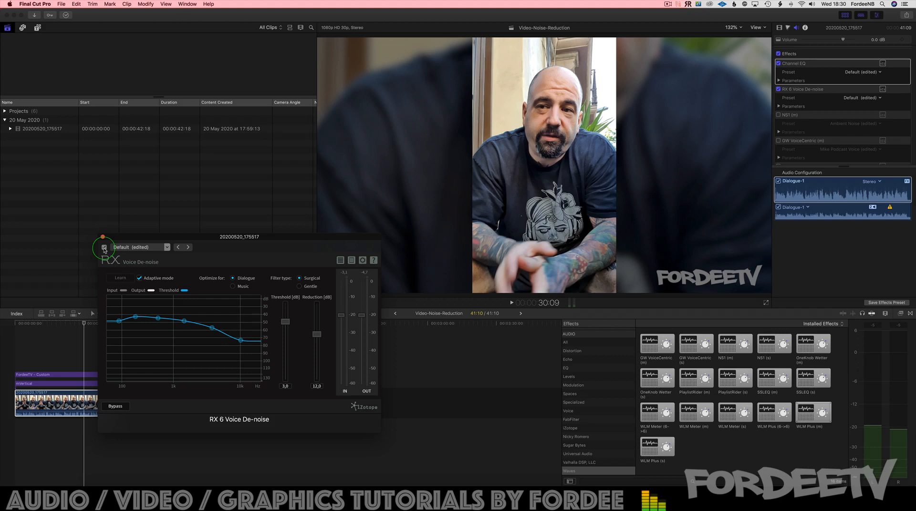
left_click(102, 236)
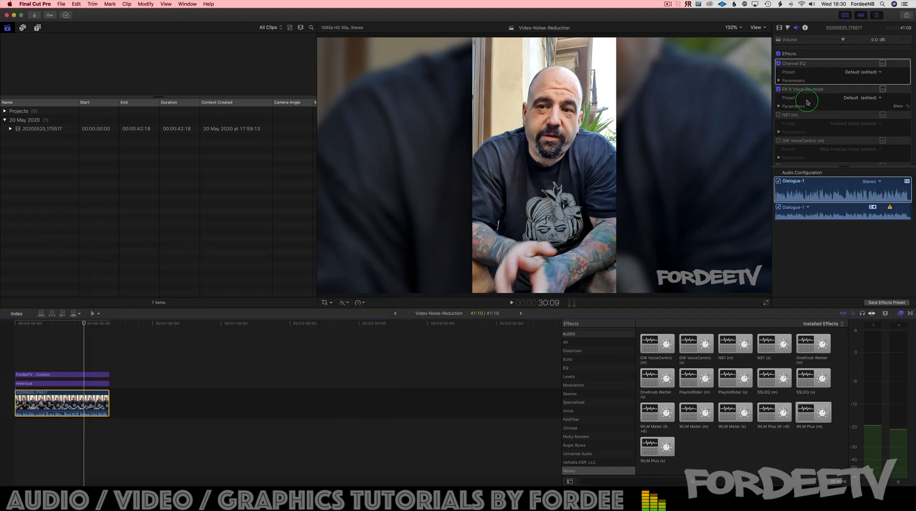
Step: Activate the Compressor effect on the clip and open its interface
scroll(804, 126, "down", 3)
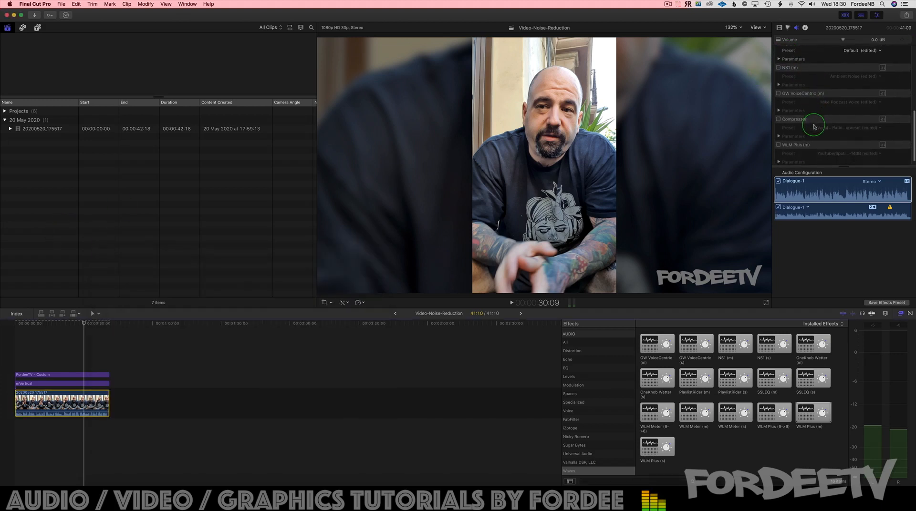
left_click(778, 119)
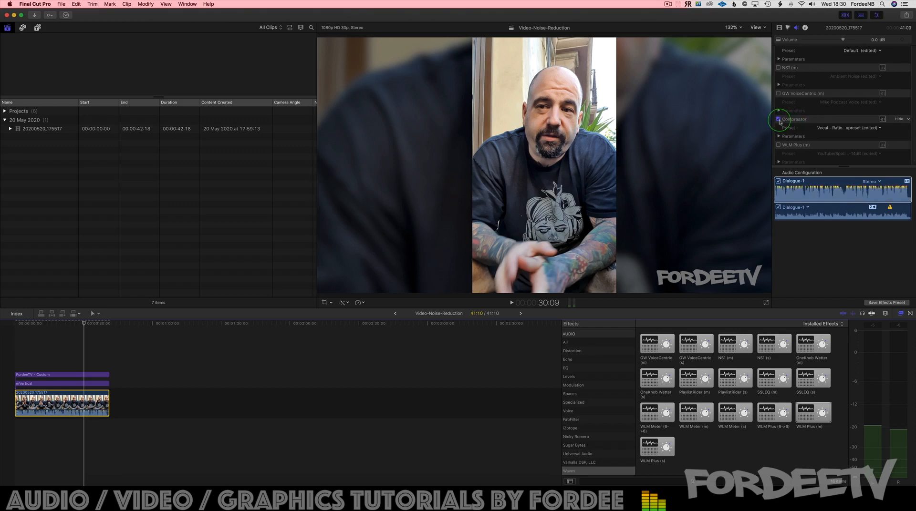
left_click(883, 120)
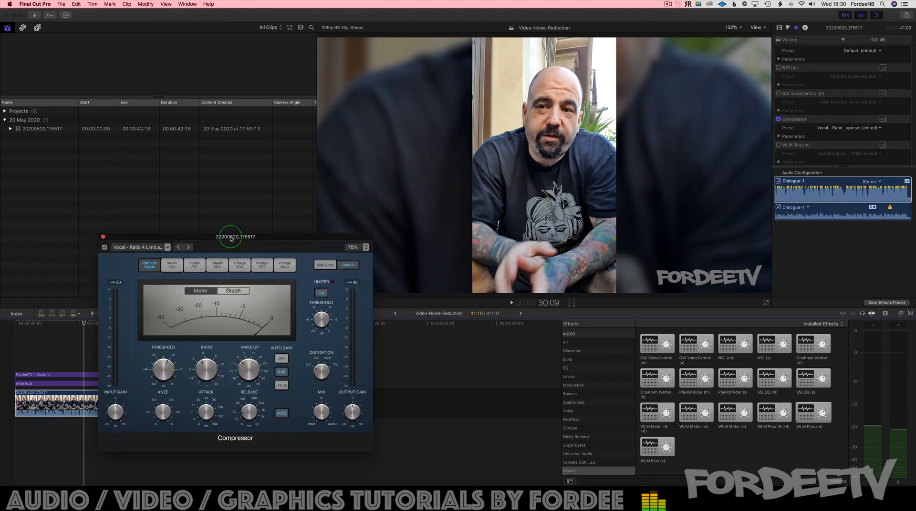
Step: Play the first seconds of the clip from its start with the Compressor active
left_click(43, 326)
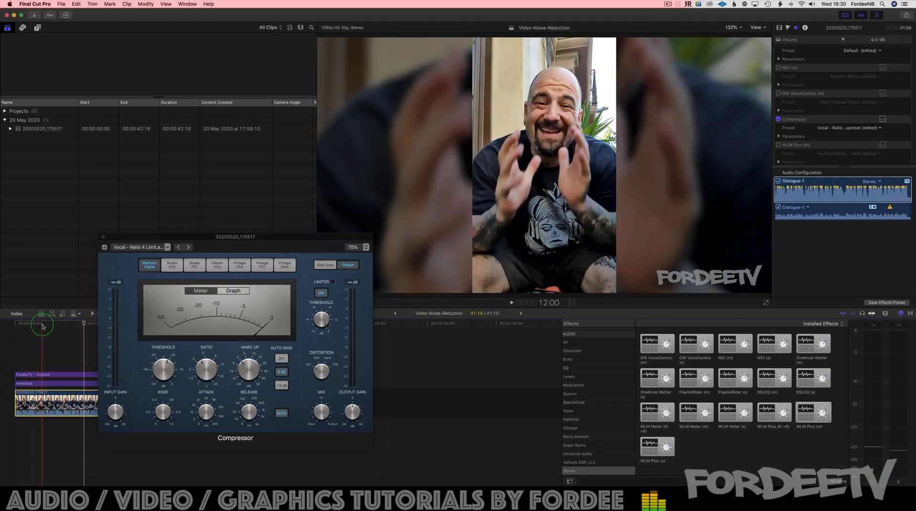
left_click(8, 323)
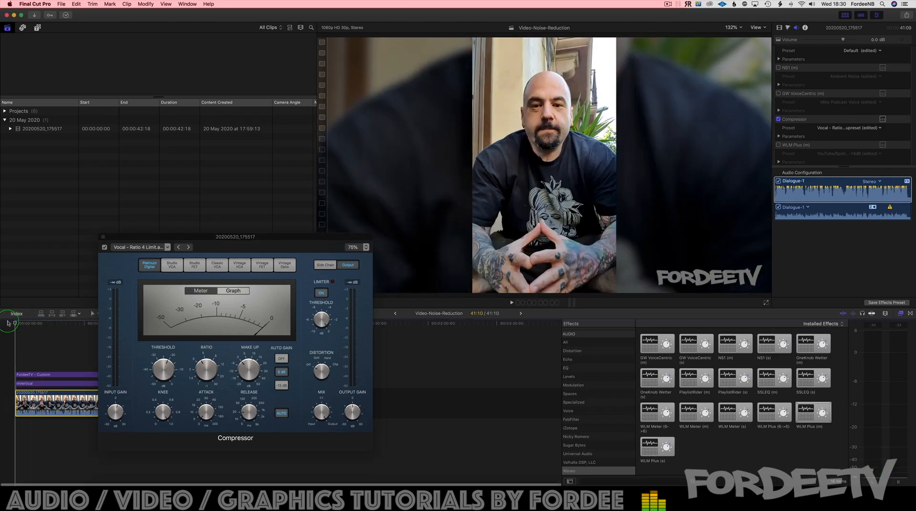
key("space")
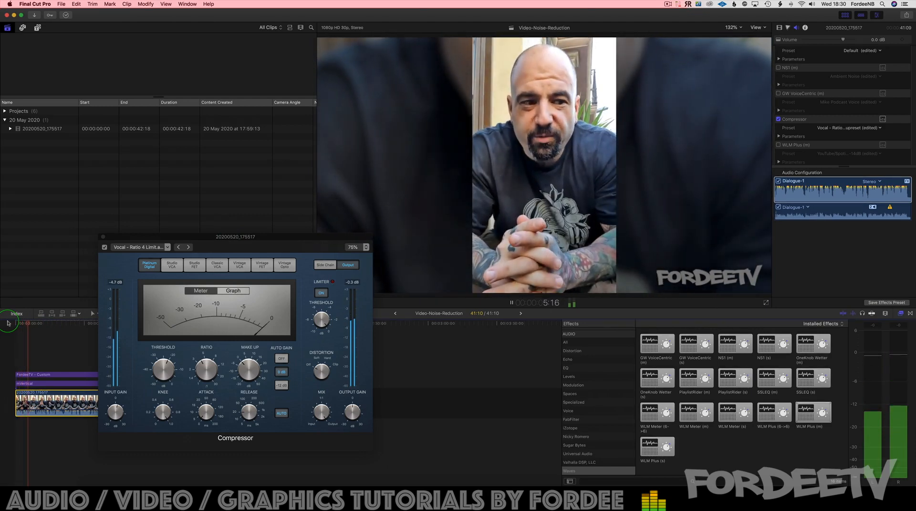
key("space")
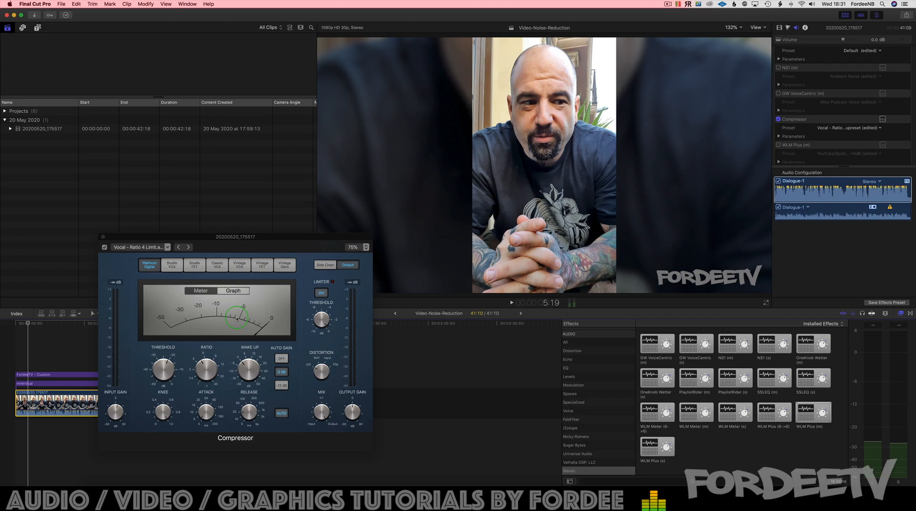
Step: Examine the Compressor's ratio, limiter, threshold and input gain, play a short stretch of the clip, and close the effect's interface
mouse_move(210, 351)
mouse_move(320, 306)
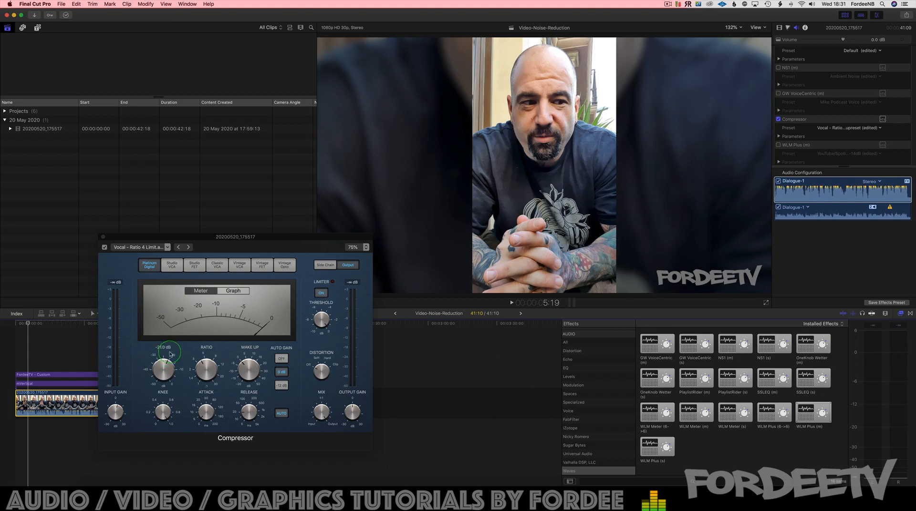
mouse_move(167, 362)
mouse_move(116, 404)
key("space")
key("space")
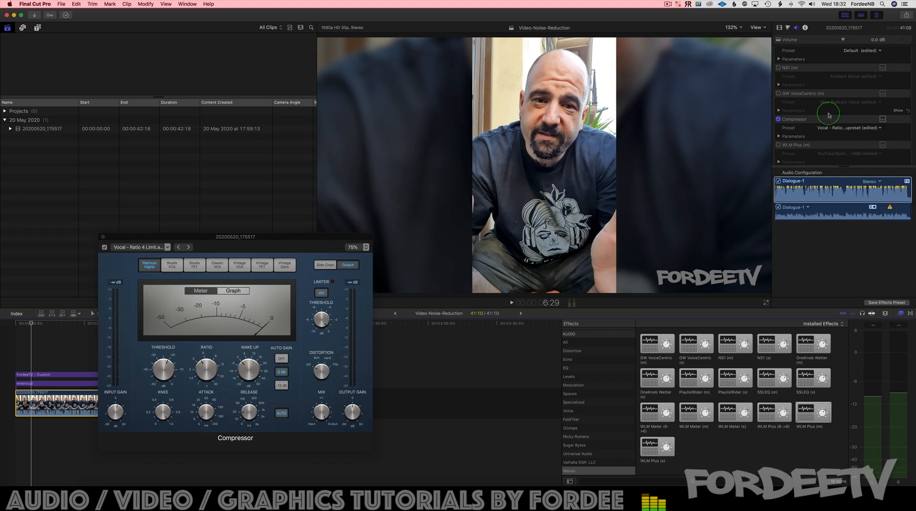
left_click(103, 237)
Step: Compare the clip's playback with the whole audio effects chain turned off and on
scroll(811, 117, "up", 10)
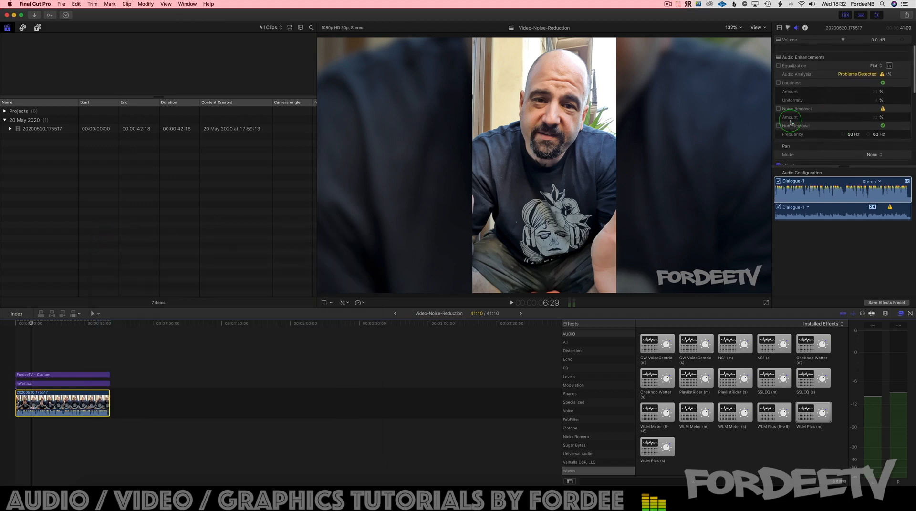
left_click(778, 113)
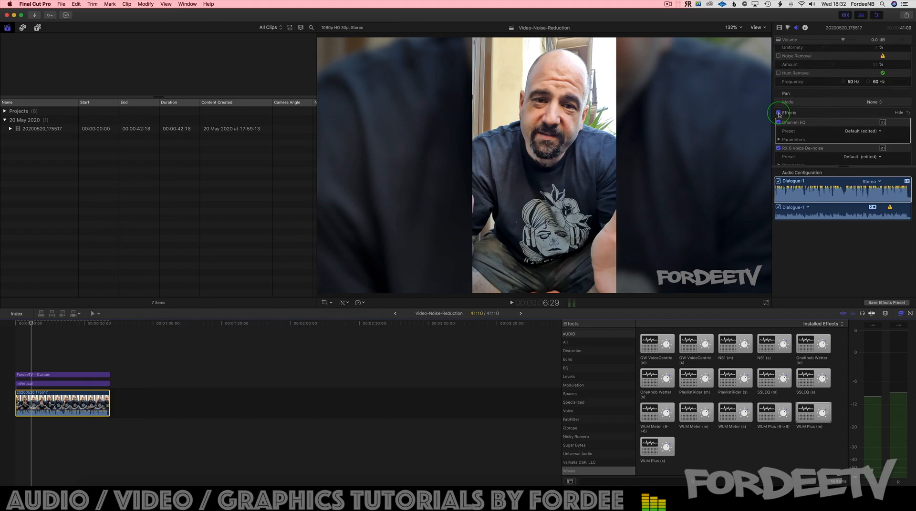
left_click(778, 113)
key("space")
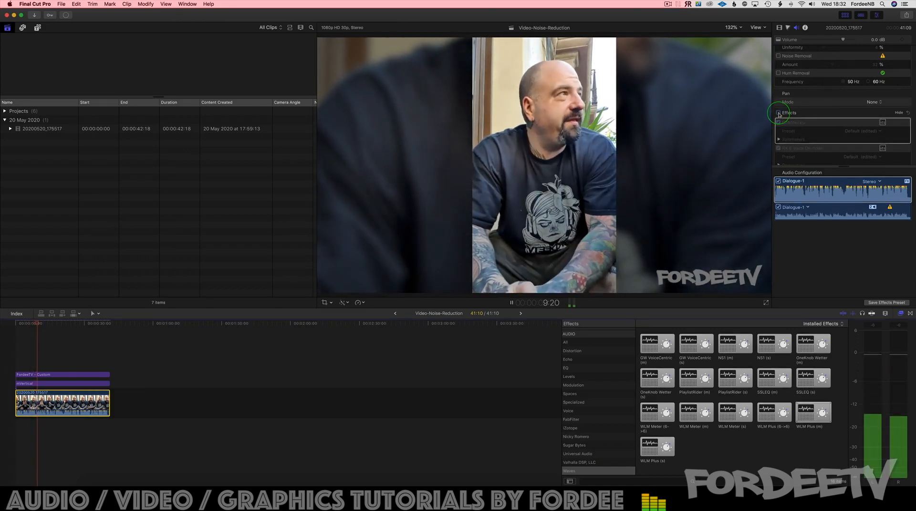
left_click(779, 113)
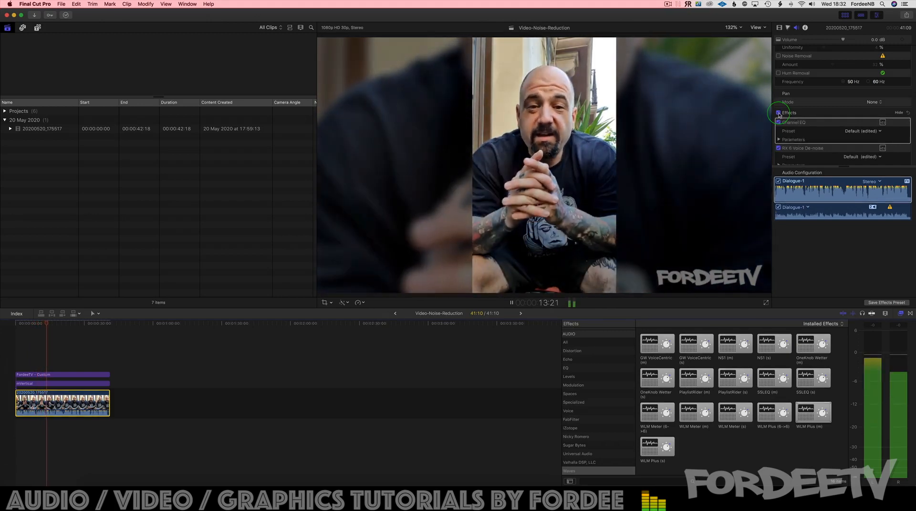
key("space")
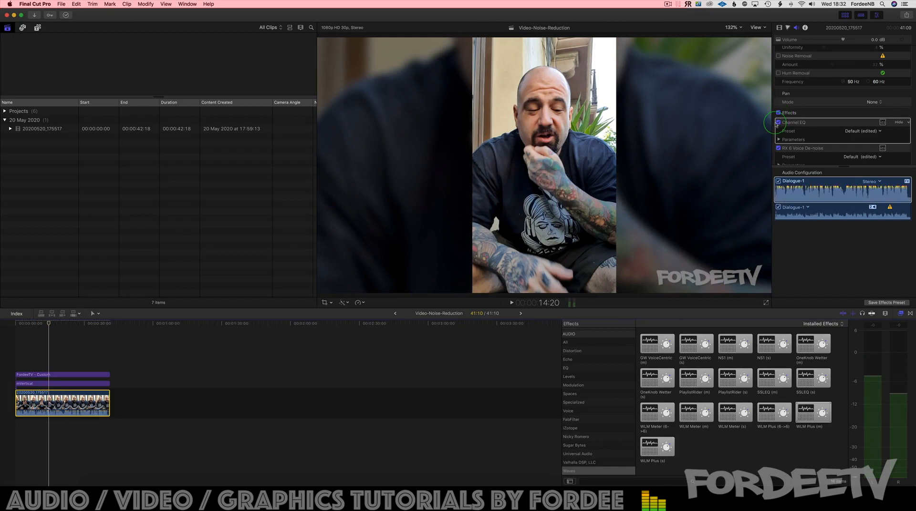
Step: Deactivate the RX 6 Voice De-noise and Compressor effects while keeping Channel EQ active
left_click(778, 123)
left_click(778, 123)
left_click(778, 148)
left_click(778, 148)
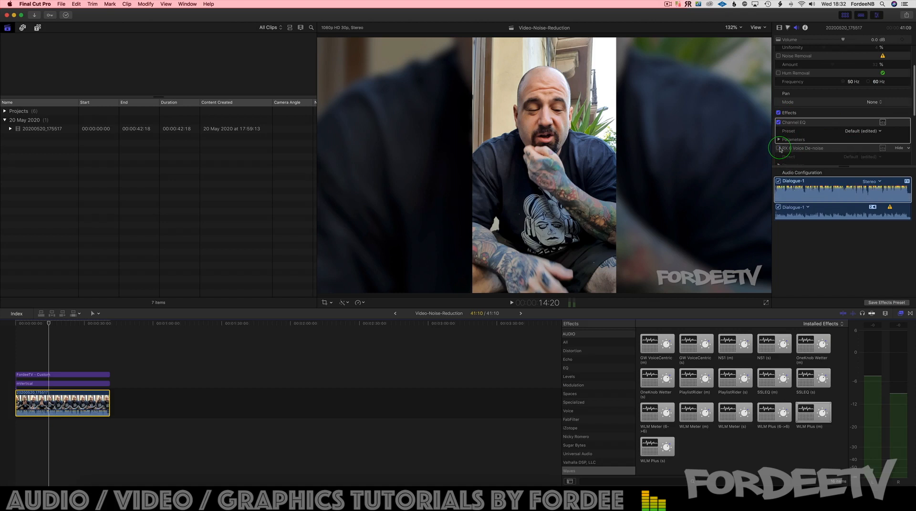
scroll(780, 150, "down", 5)
scroll(780, 149, "down", 2)
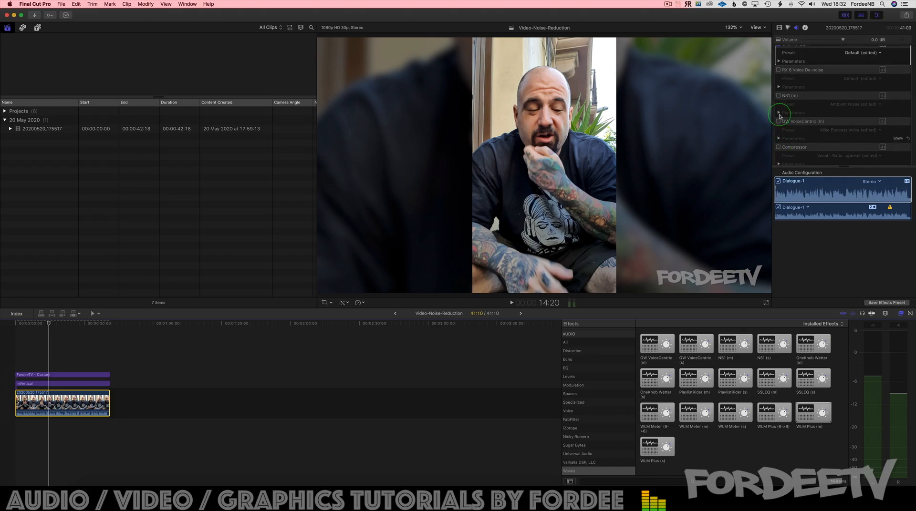
Step: Activate the NS1 noise suppressor, open its interface and load the Ambient Noise preset
left_click(779, 96)
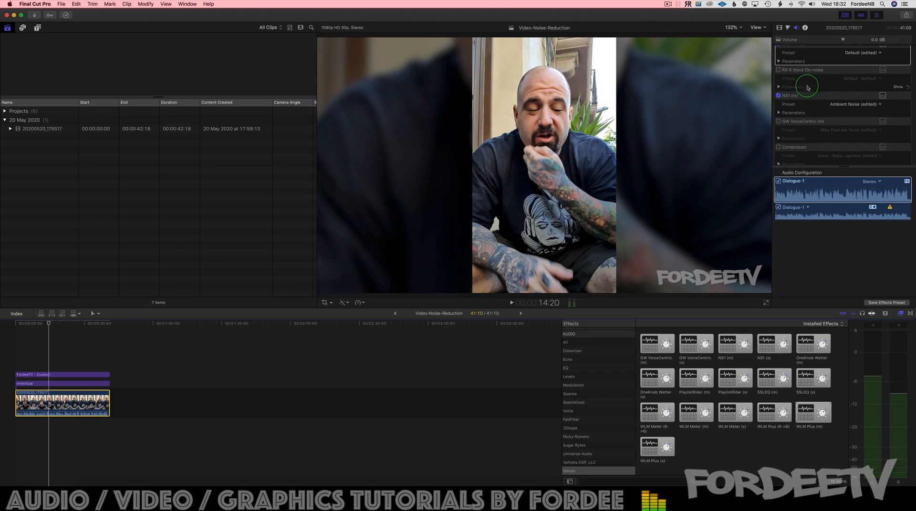
left_click(882, 96)
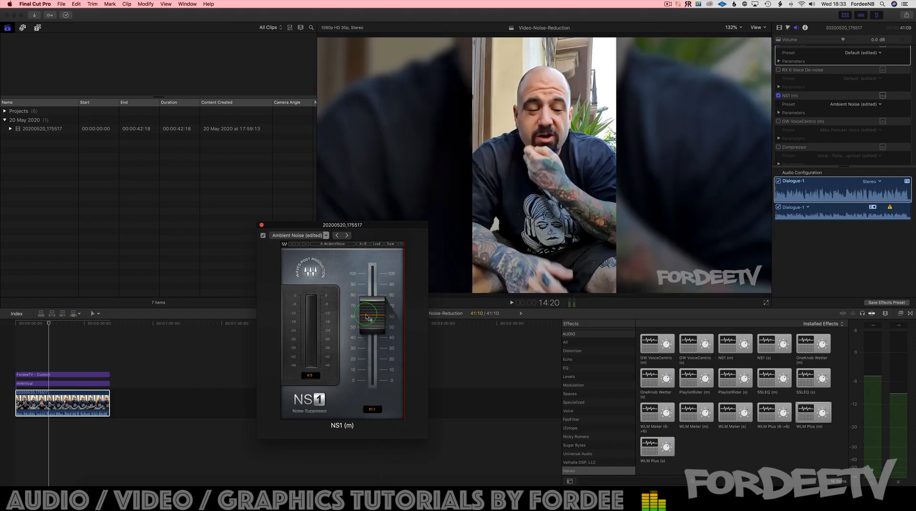
left_click(291, 235)
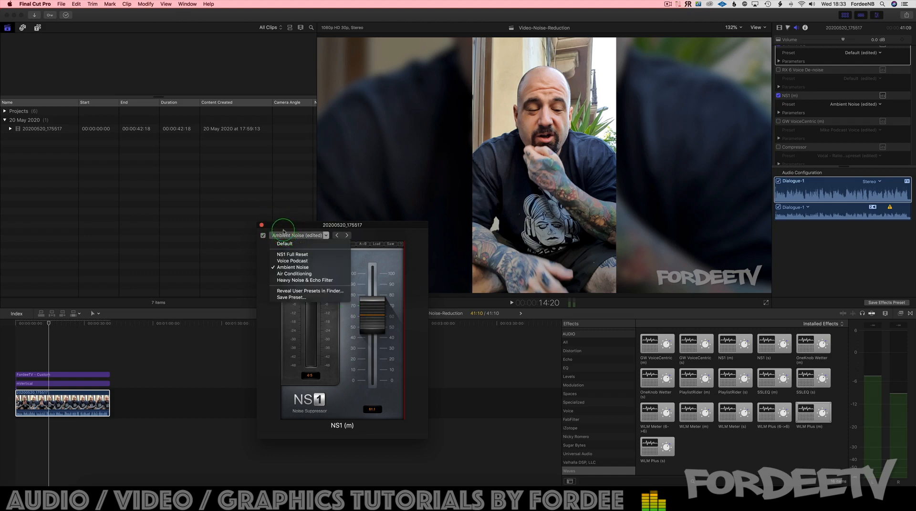
left_click(278, 268)
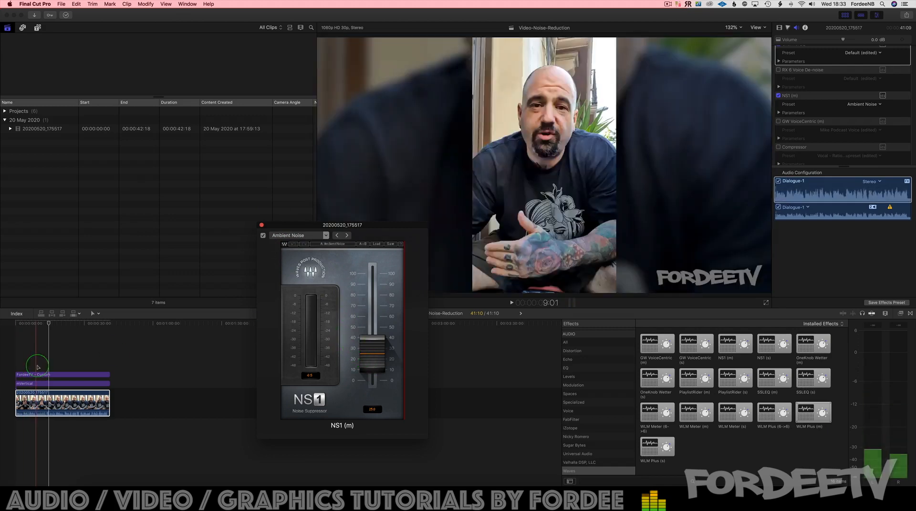
Step: Play the clip from near its beginning and raise the NS1 suppression fader to about 60
left_click(30, 342)
key("space")
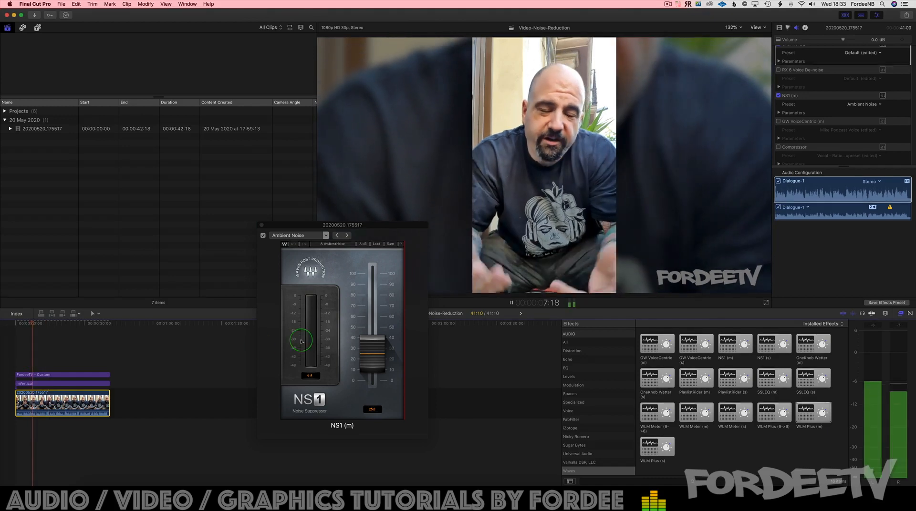
left_click_drag(374, 348, 375, 271)
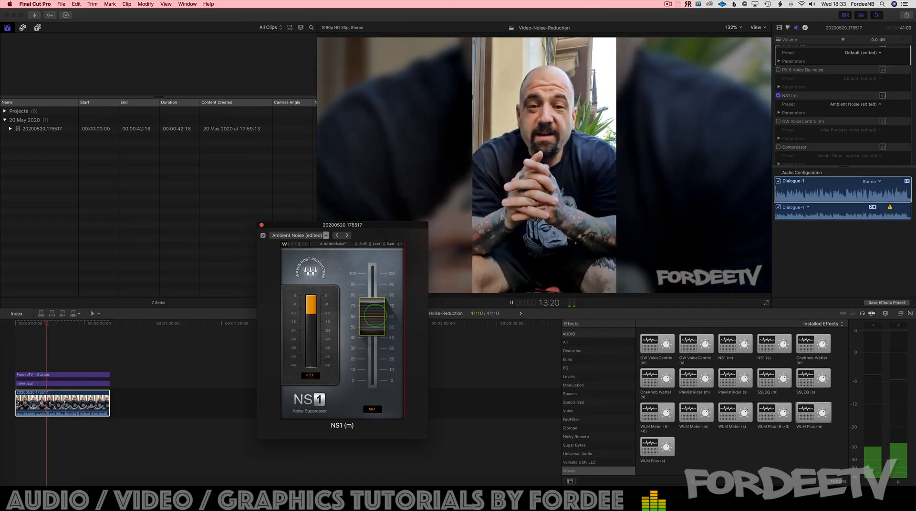
key("space")
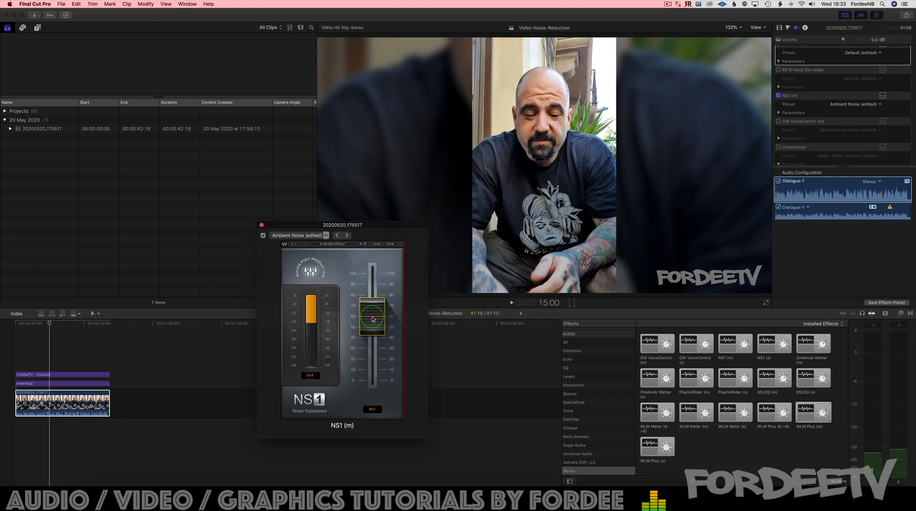
Step: Play the clip while raising the NS1 suppression fader to its maximum
key("space")
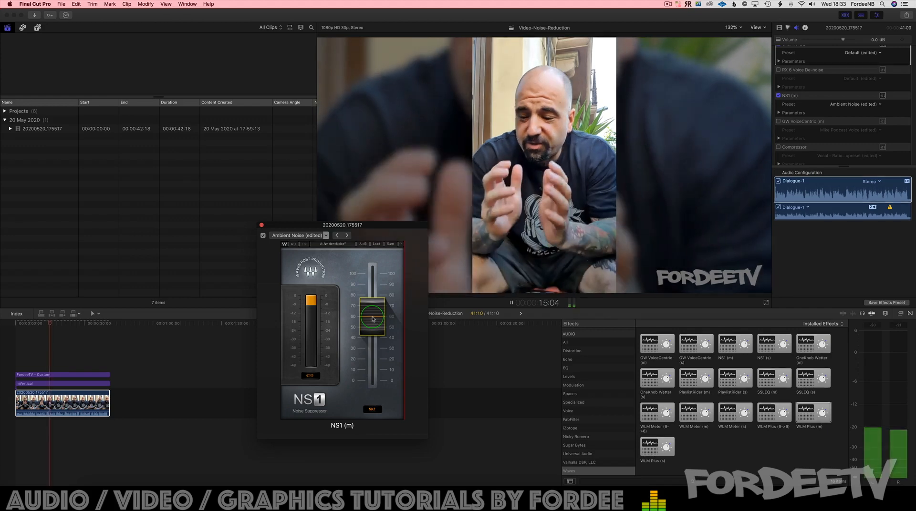
left_click_drag(373, 319, 364, 210)
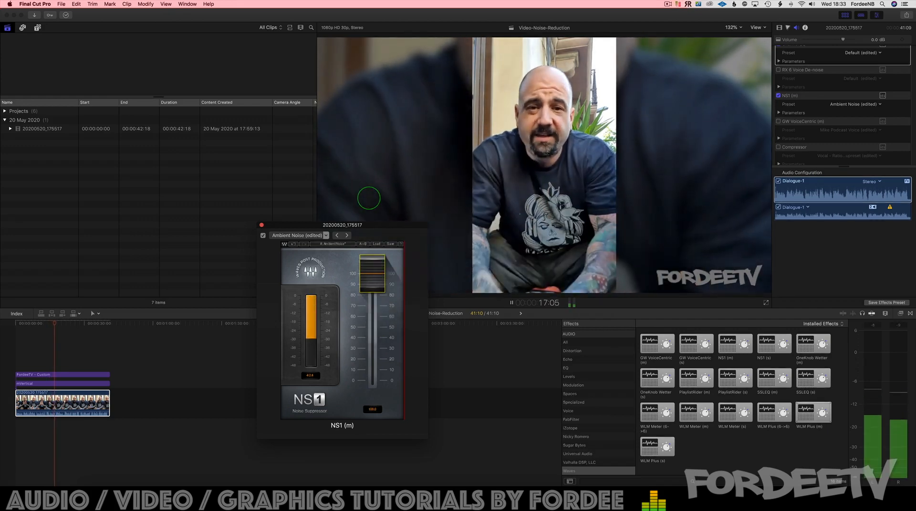
key("space")
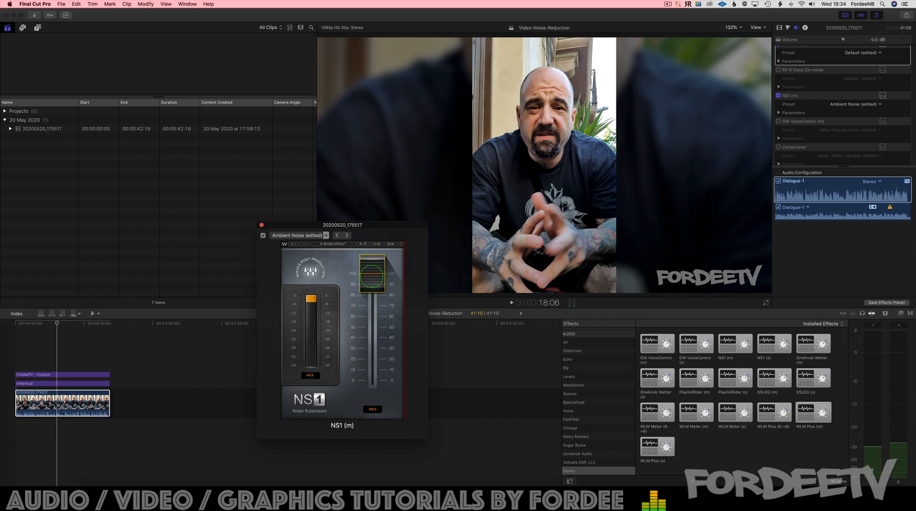
Step: Lower the NS1 suppression fader to about 56 while playing the clip, and close the NS1 interface
mouse_move(372, 280)
left_mouse_down()
mouse_move(371, 324)
mouse_move(373, 291)
left_mouse_up()
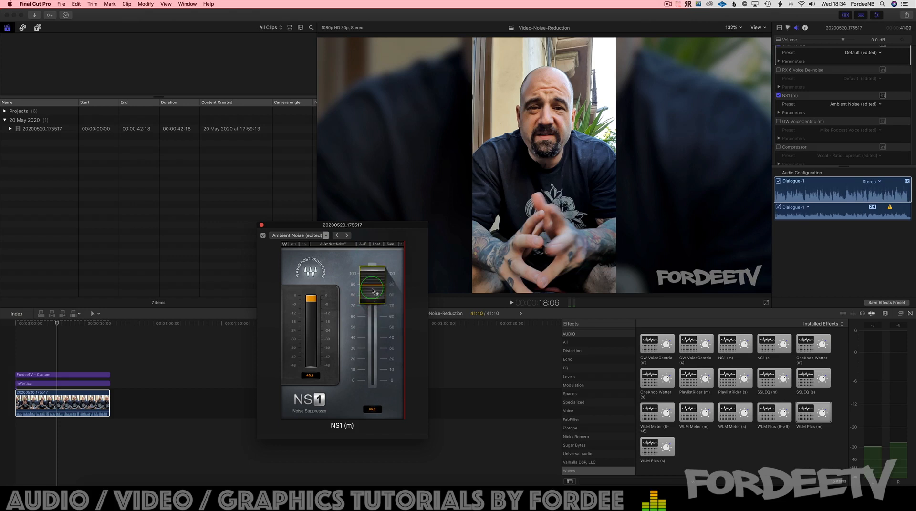
key("space")
left_click_drag(372, 288, 389, 409)
key("space")
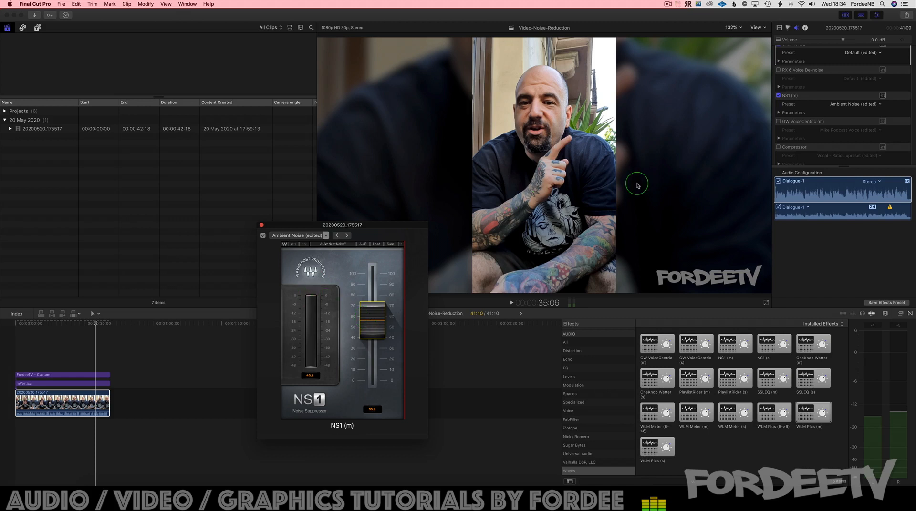
left_click(262, 225)
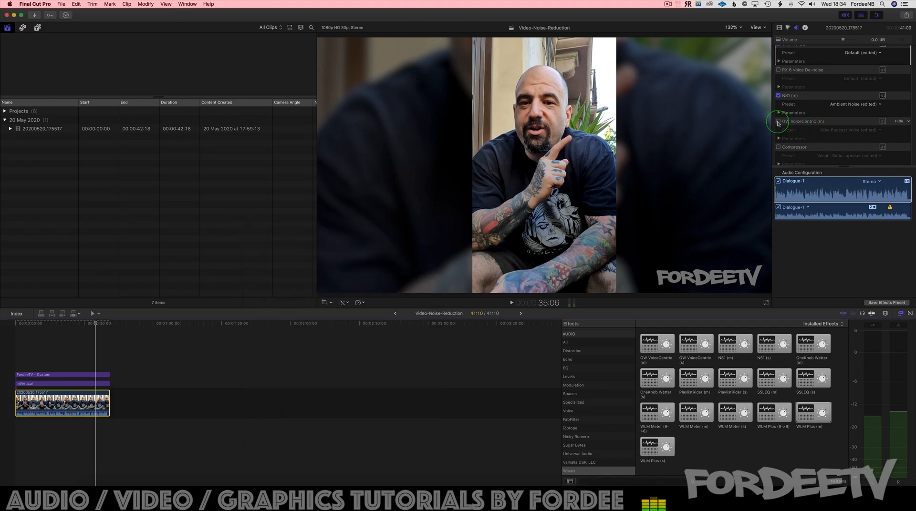
Step: Activate the GW VoiceCentric effect, open its interface and load the Mike Podcast Voice preset
scroll(778, 123, "down", 1)
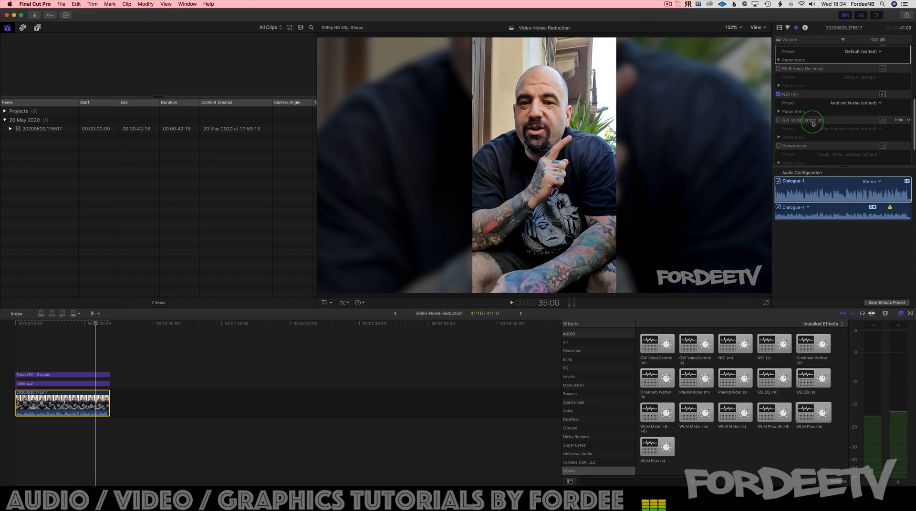
left_click(778, 121)
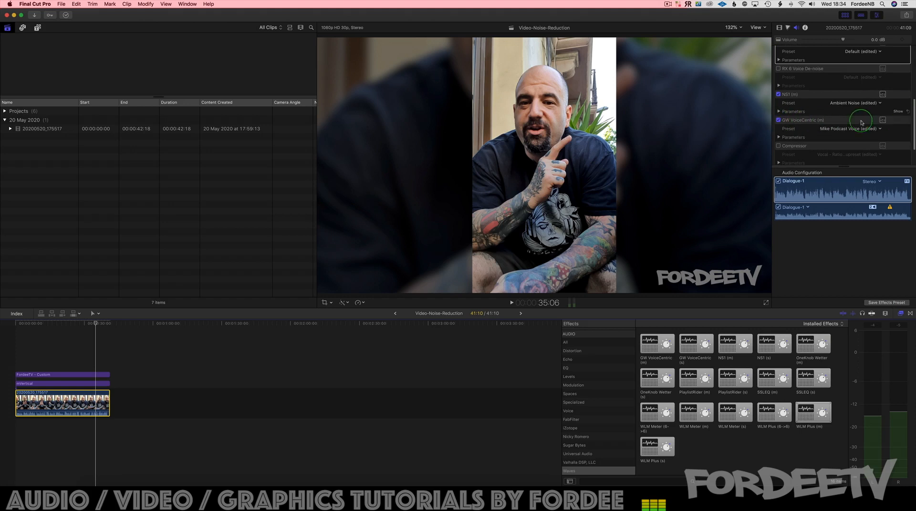
left_click(882, 121)
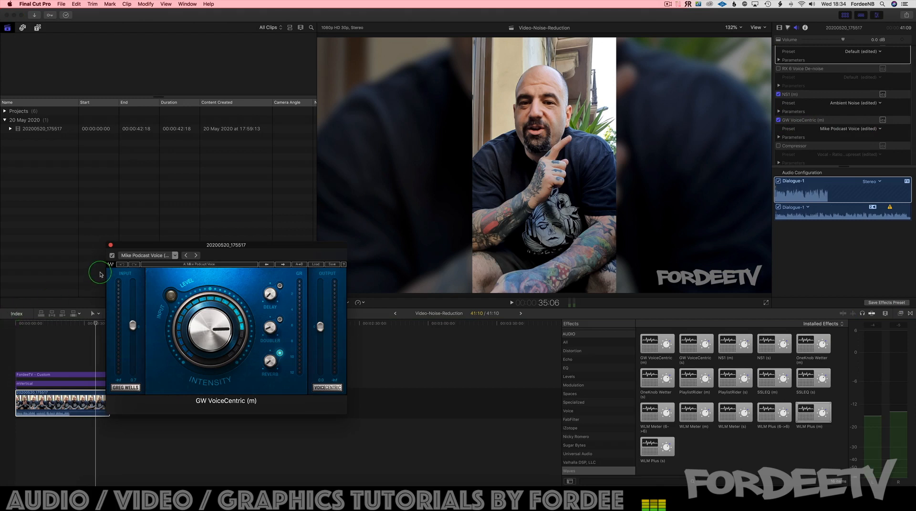
left_click(155, 257)
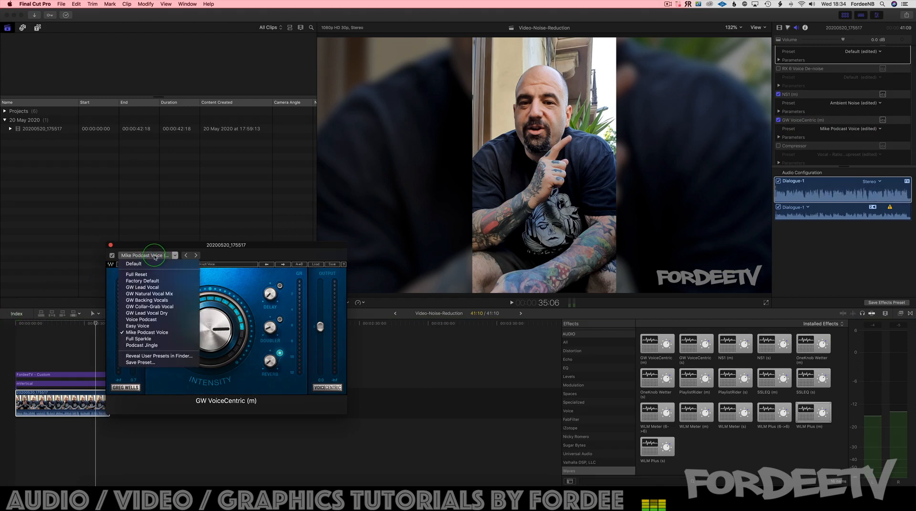
left_click(142, 333)
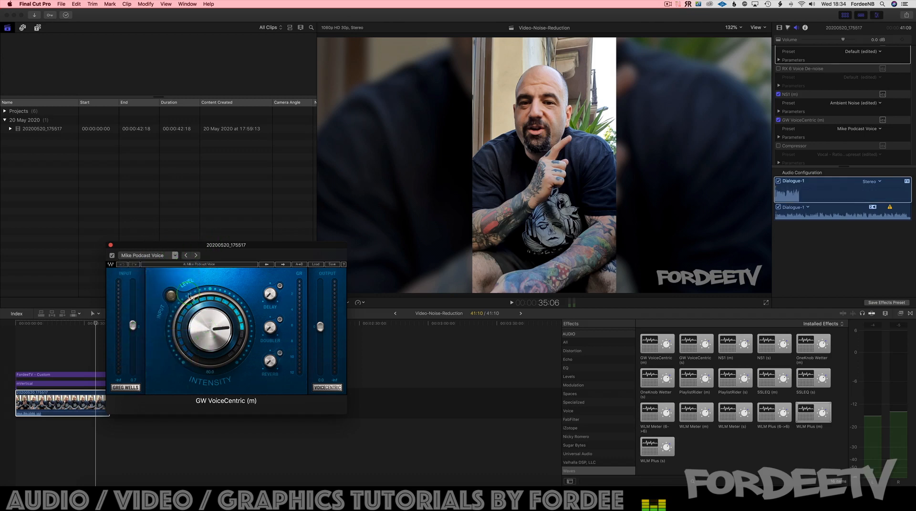
Step: Audition the VoiceCentric intensity from zero to maximum while playing the clip from its start, and reduce it to about 75
left_click_drag(206, 321, 220, 468)
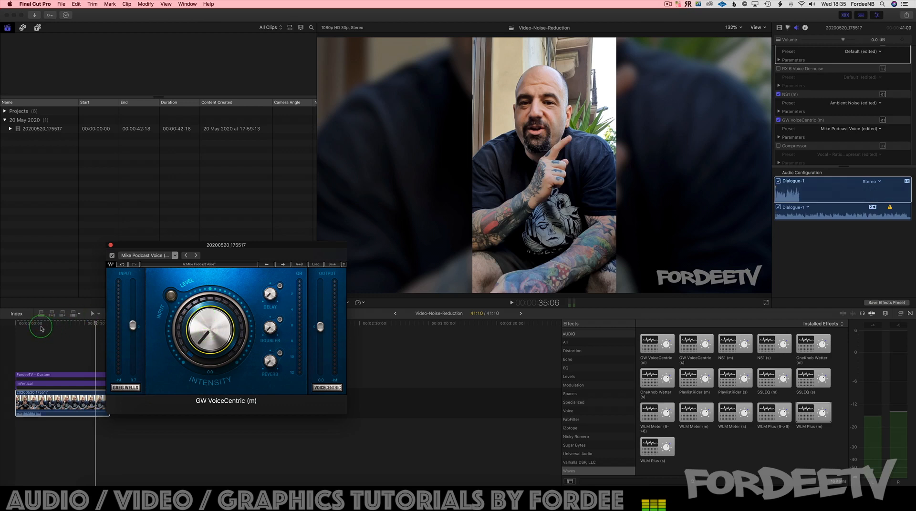
key("space")
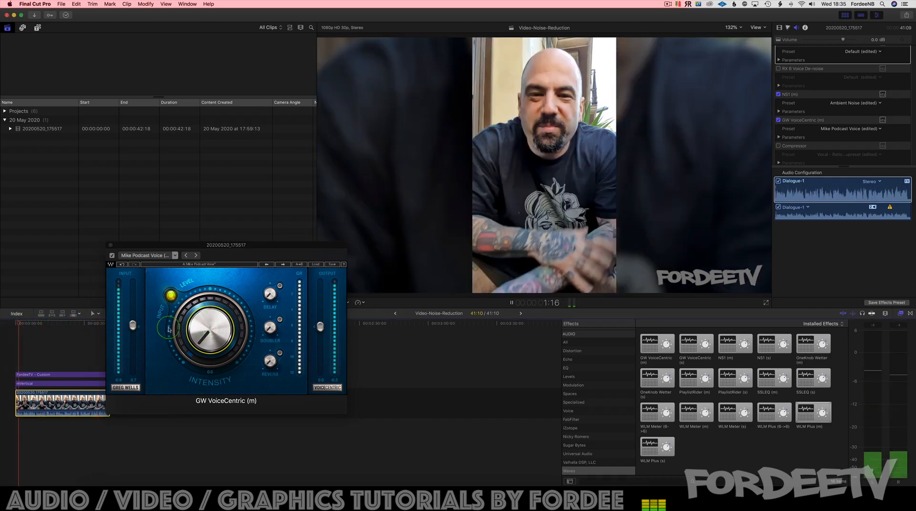
left_click_drag(210, 341, 205, 122)
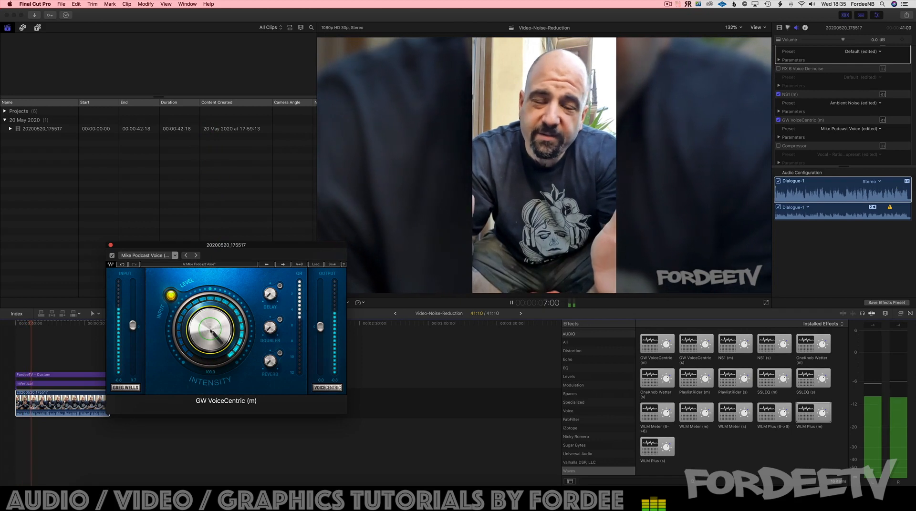
key("space")
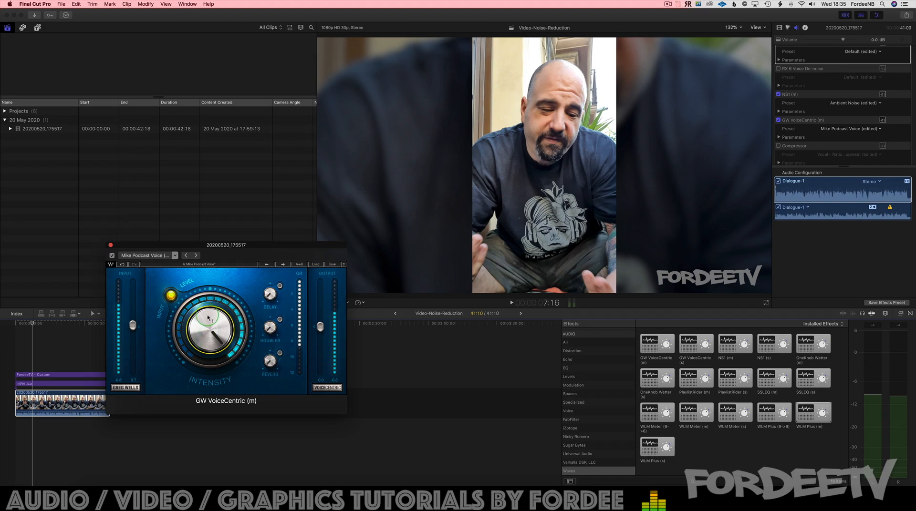
left_click_drag(208, 326, 207, 348)
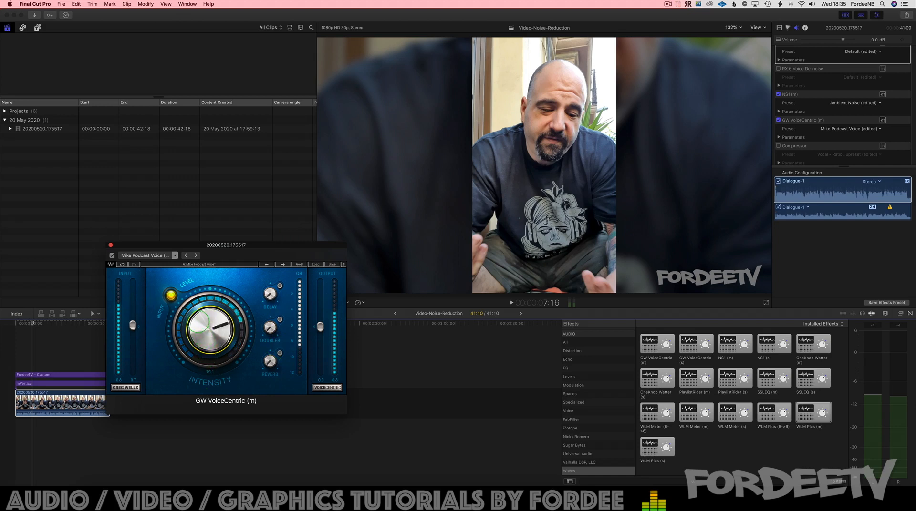
left_click_drag(193, 304, 209, 369)
Step: Raise the VoiceCentric reverb amount and compare the clip's playback from near its start with reverb off and on
left_click(280, 353)
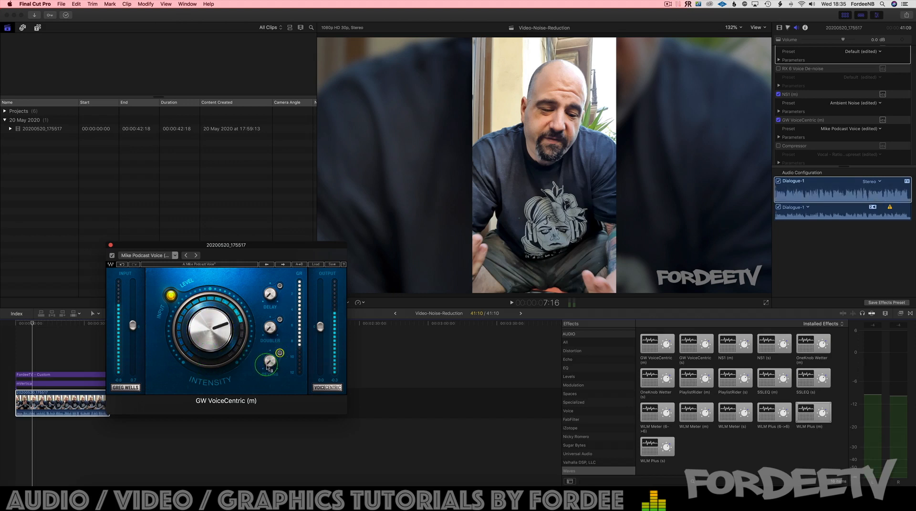
left_click_drag(269, 368, 264, 244)
key("space")
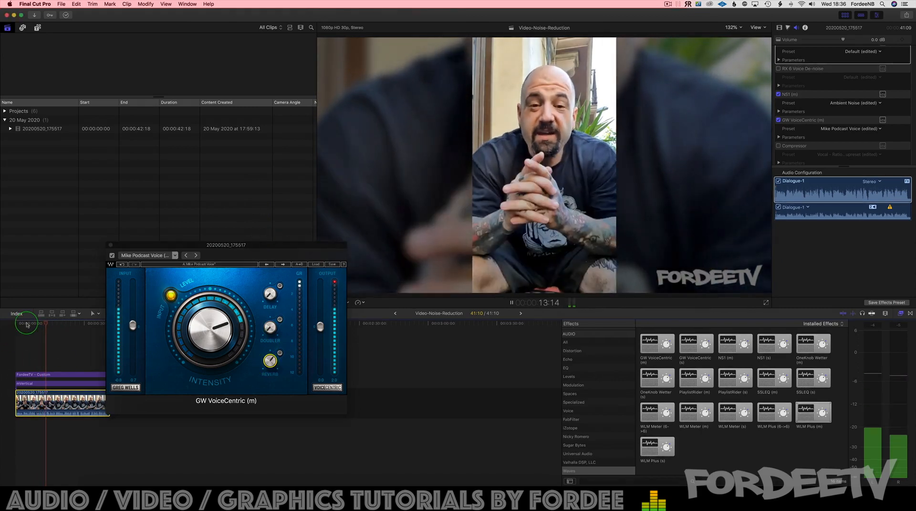
left_click(26, 327)
left_click(26, 327)
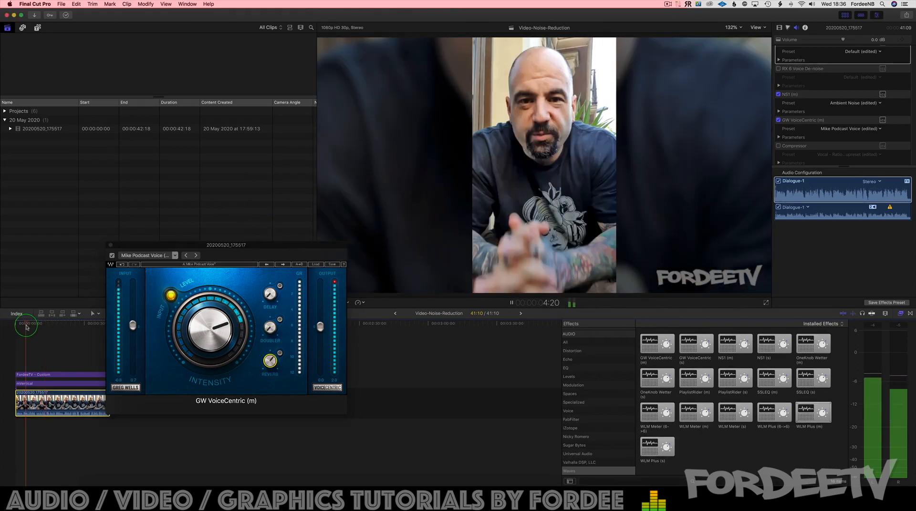
left_click(240, 350)
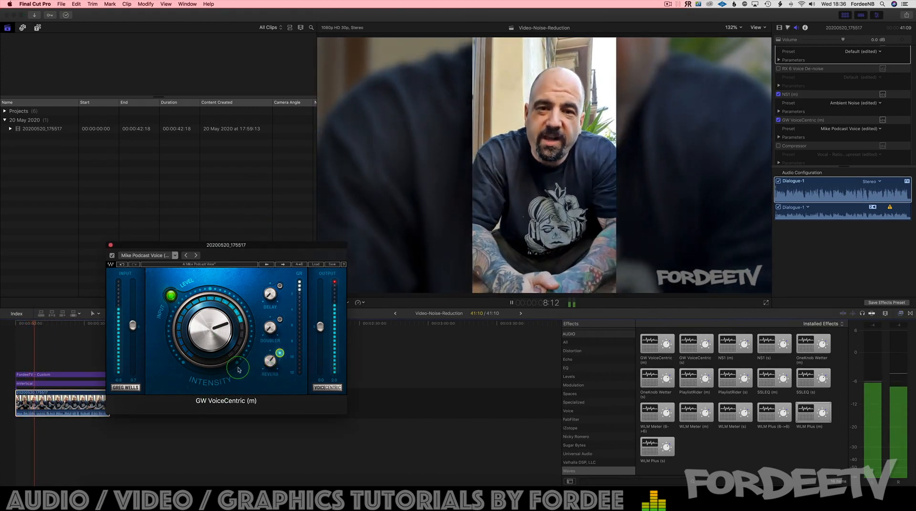
key("space")
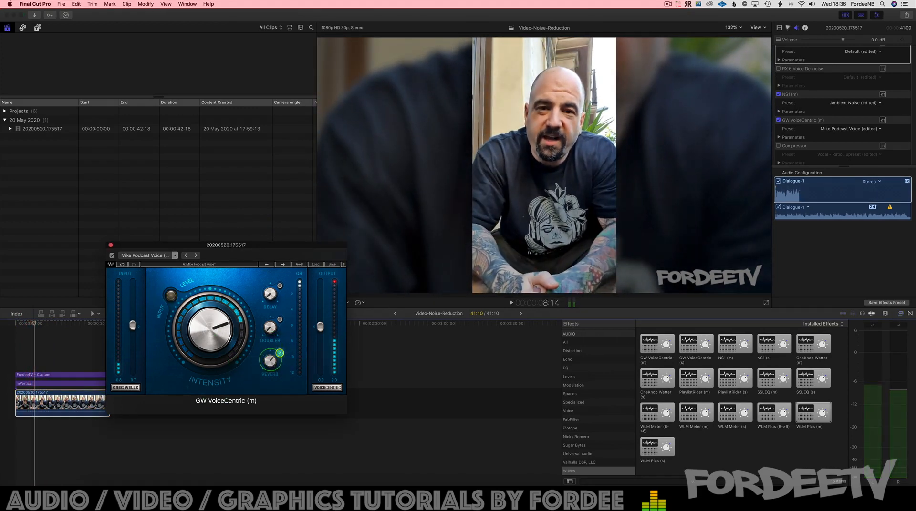
Step: Lower the VoiceCentric reverb amount, check it during playback, and raise the intensity slightly
left_click_drag(270, 360, 279, 466)
key("space")
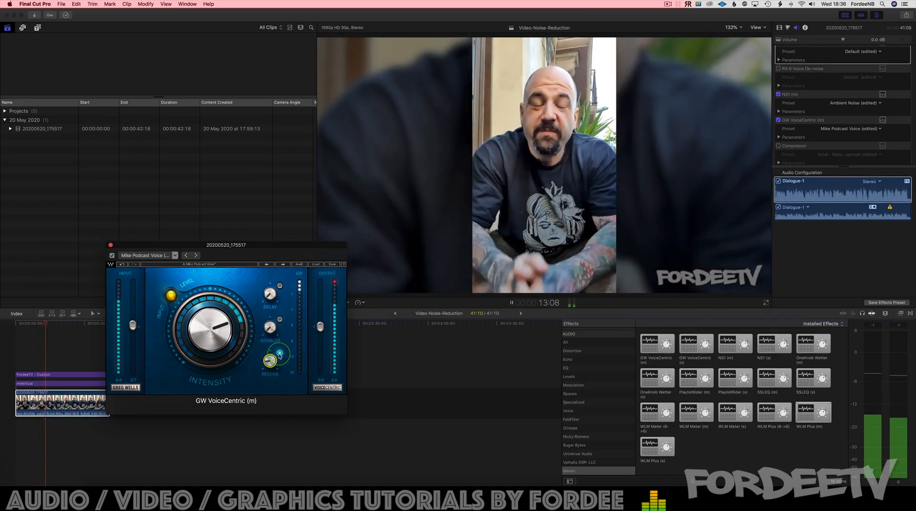
key("space")
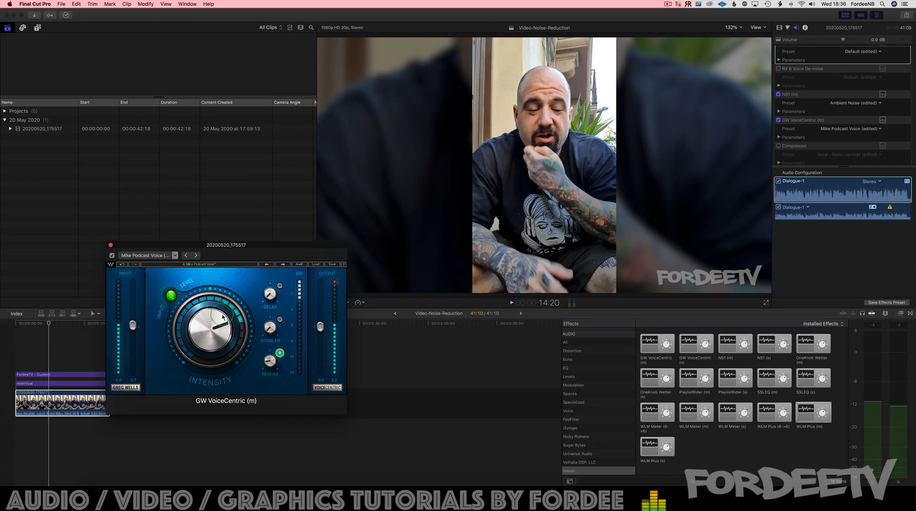
left_click_drag(223, 318, 223, 312)
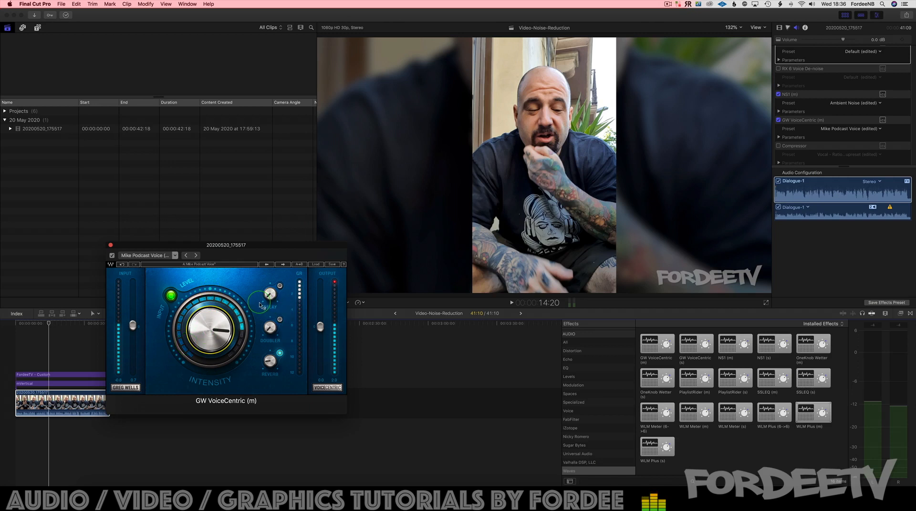
Step: Compare the clip's playback with GW VoiceCentric bypassed and active, and close its interface
key("space")
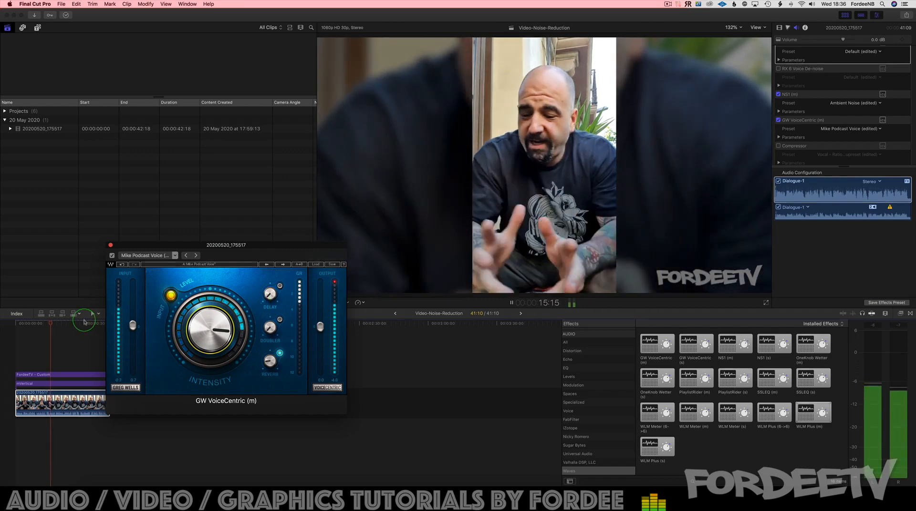
left_click(112, 256)
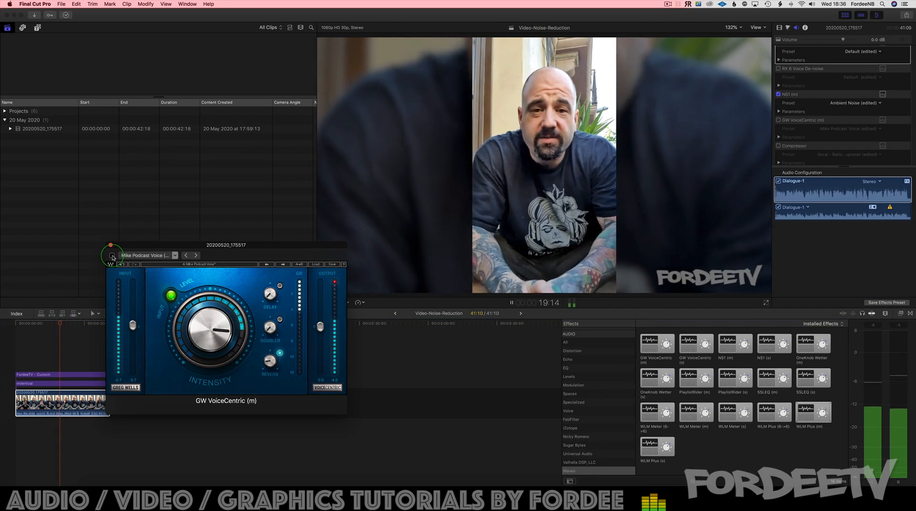
left_click(112, 256)
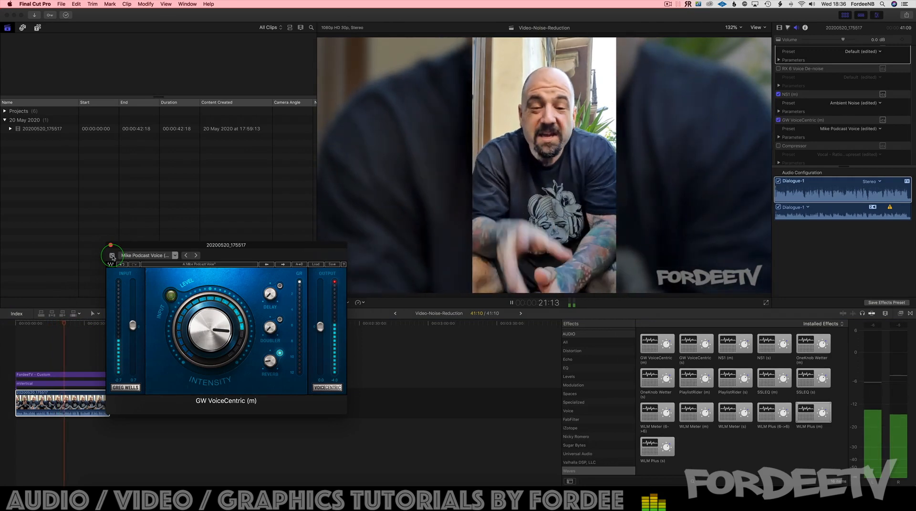
key("space")
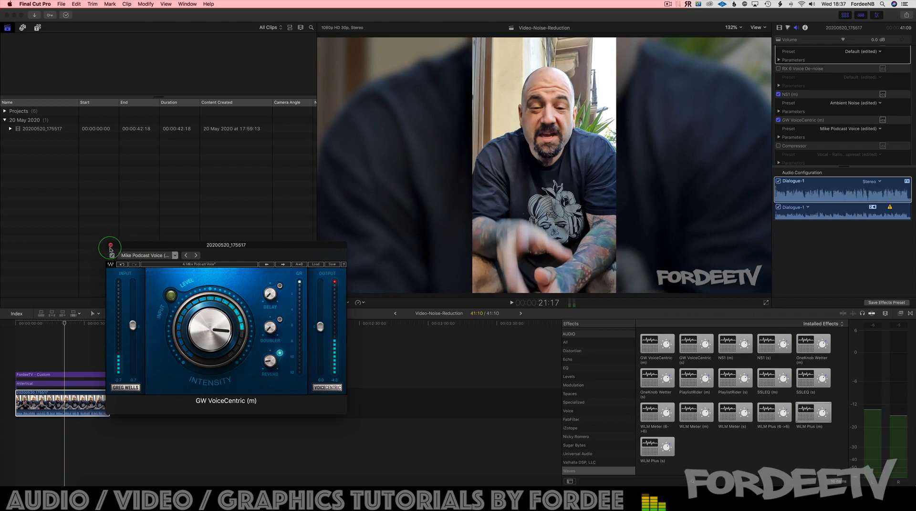
left_click(111, 246)
Step: Activate the WLM Plus loudness meter, open its interface and load the YouTube/Spotify: -14dB preset
scroll(820, 118, "down", 2)
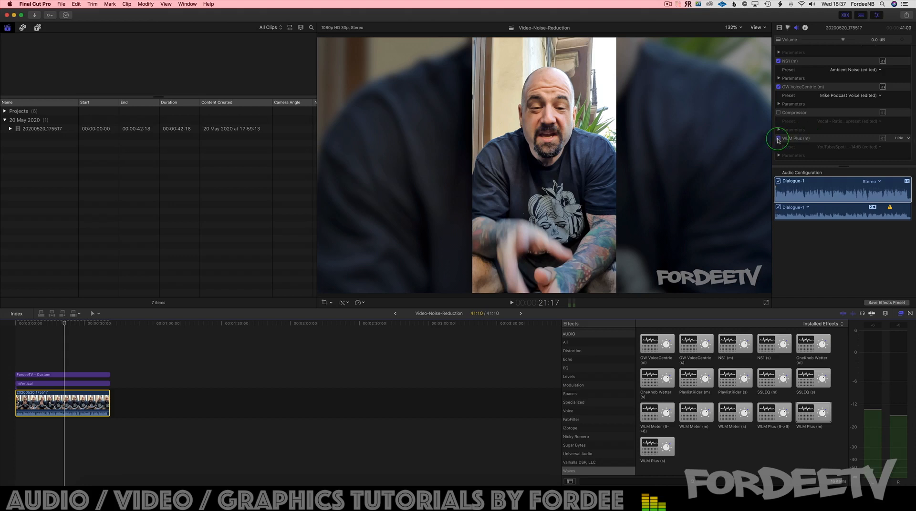
left_click(778, 139)
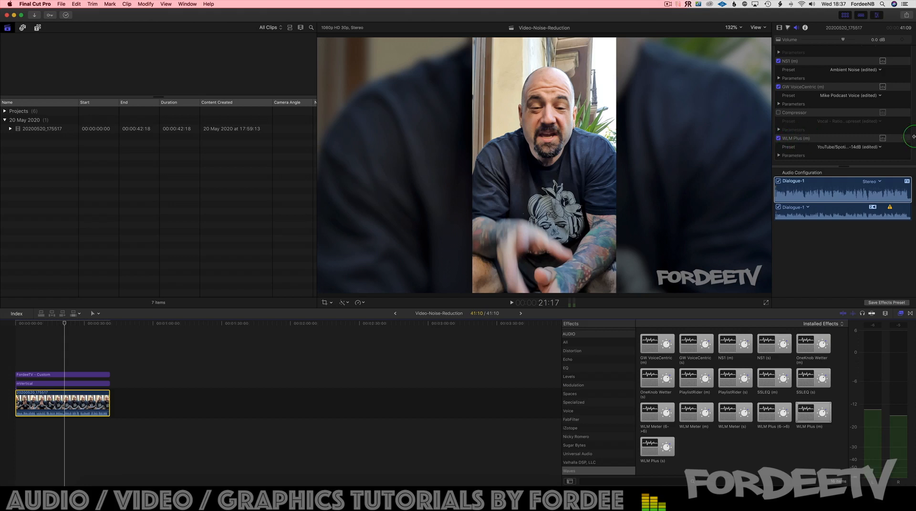
left_click(883, 138)
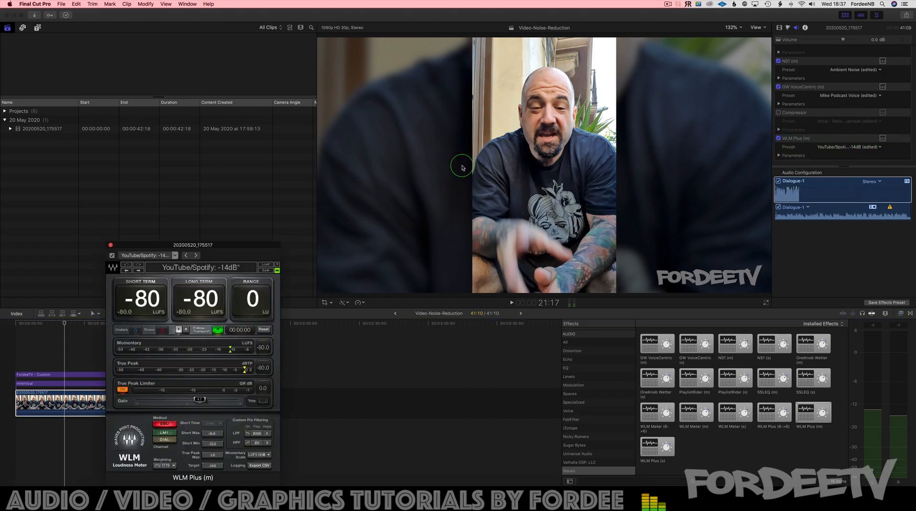
left_click(157, 256)
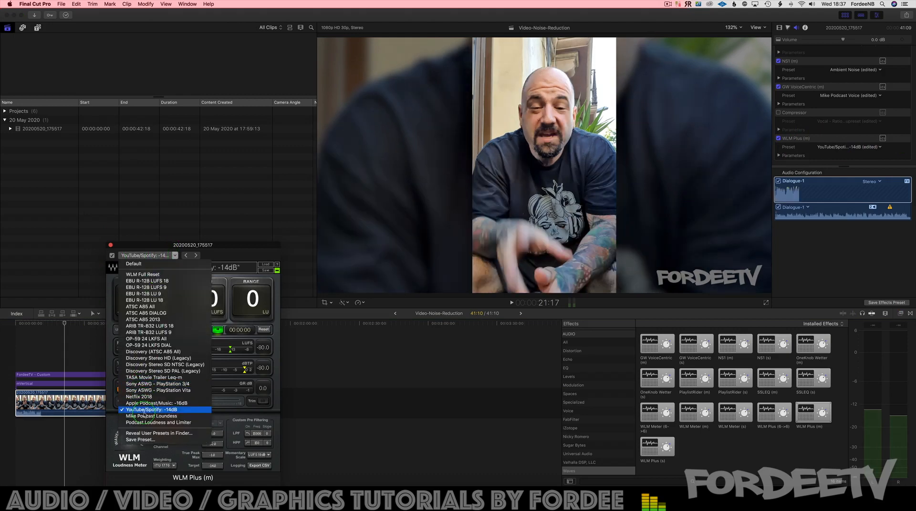
left_click(144, 411)
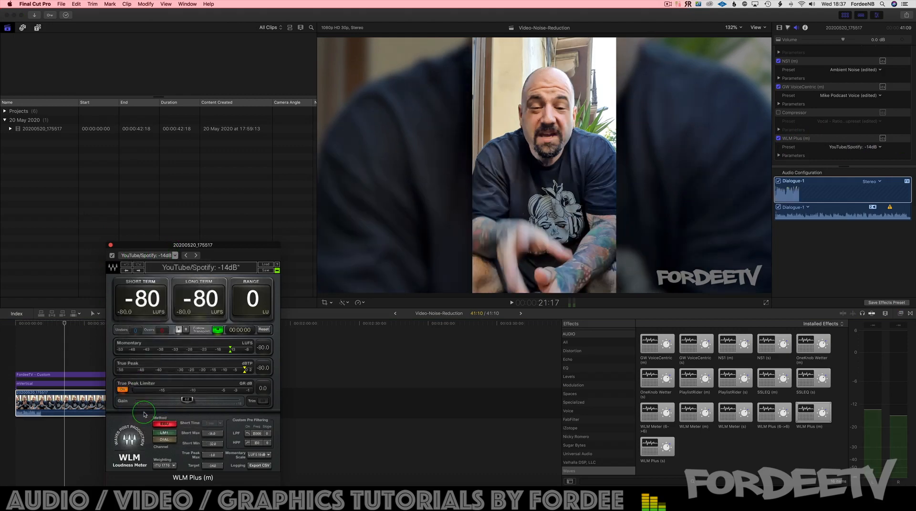
left_click(144, 257)
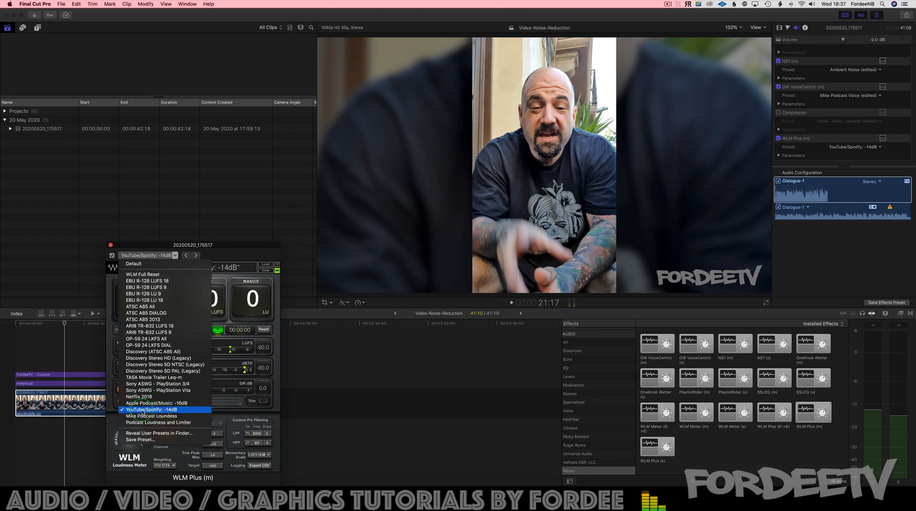
left_click(154, 256)
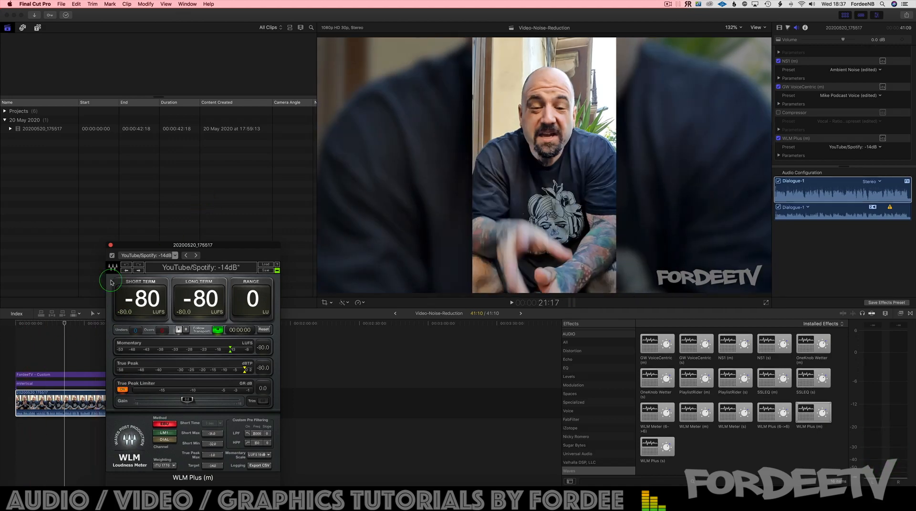
Step: Play the first seconds of the clip from its very start to meter its loudness in WLM Plus
left_click(6, 330)
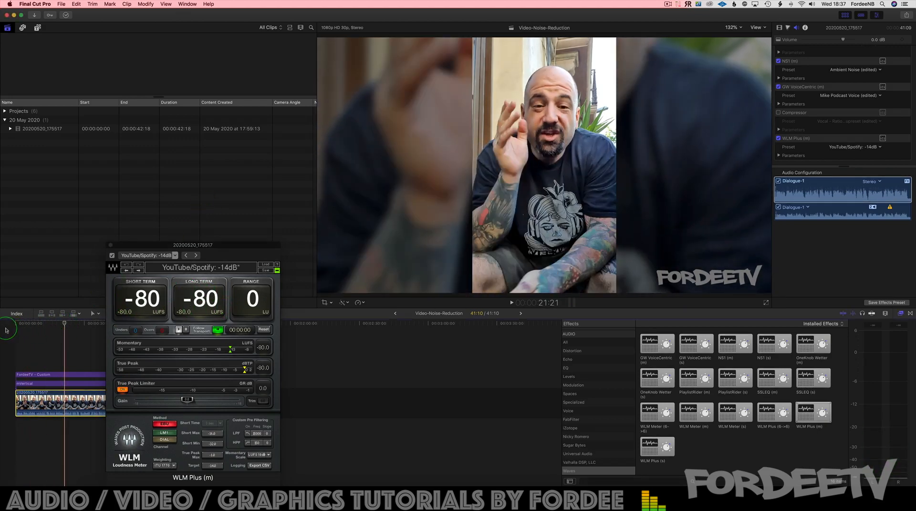
left_click(21, 325)
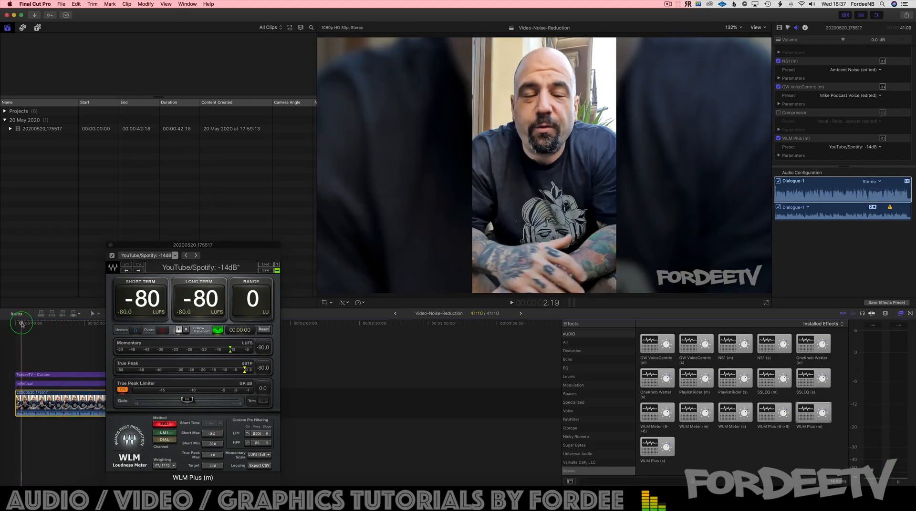
key("Home")
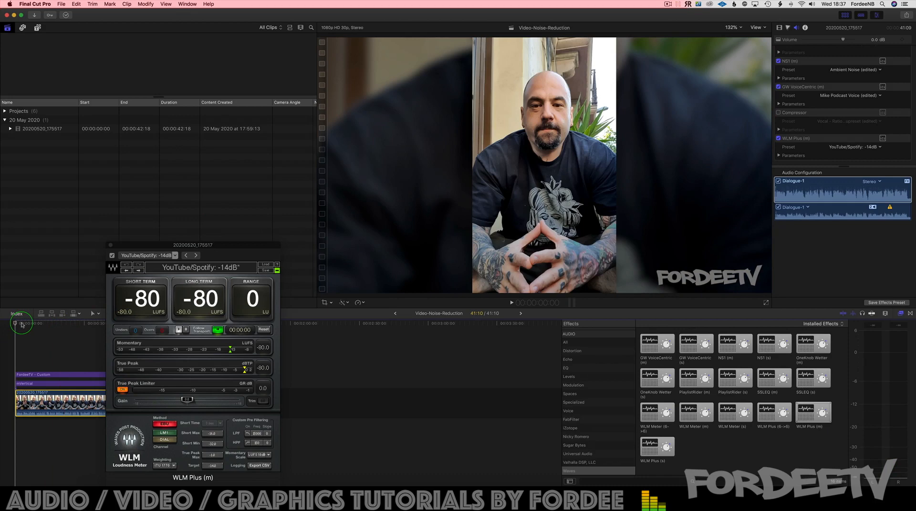
key("space")
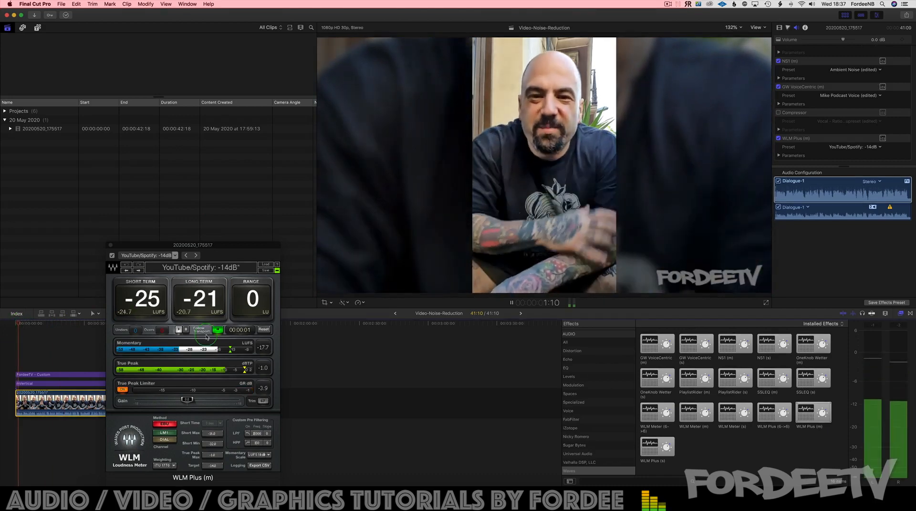
key("space")
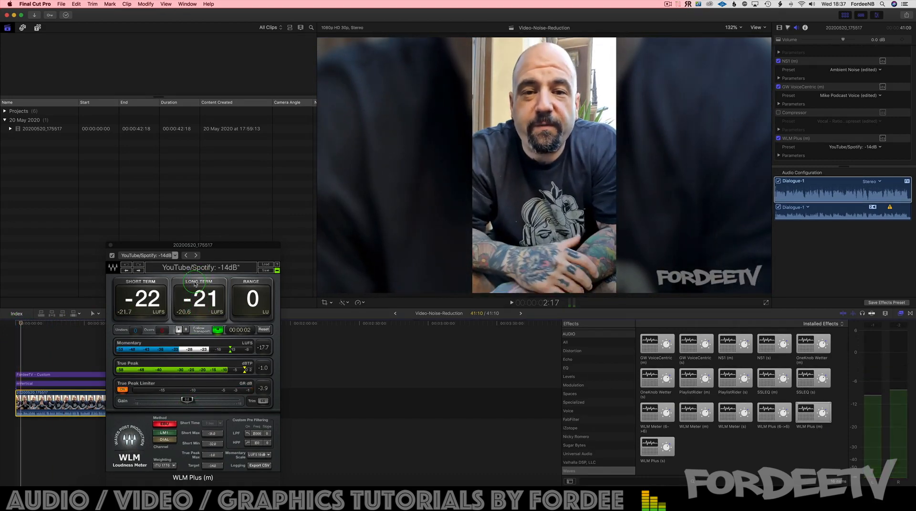
Step: Raise and fine-tune the WLM Plus gain during playback to reach about -14 LUFS long term, and close its interface
left_click(186, 400)
left_click_drag(187, 400, 205, 402)
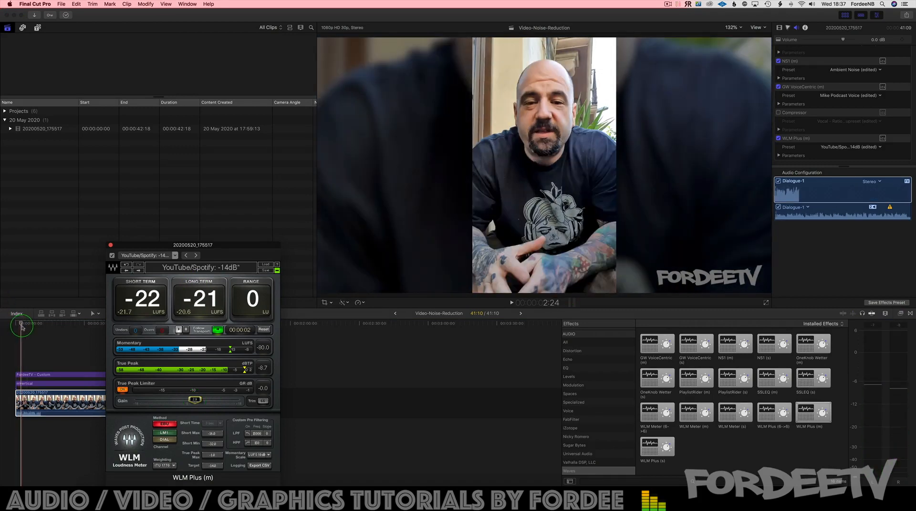
key("space")
left_click_drag(195, 400, 213, 401)
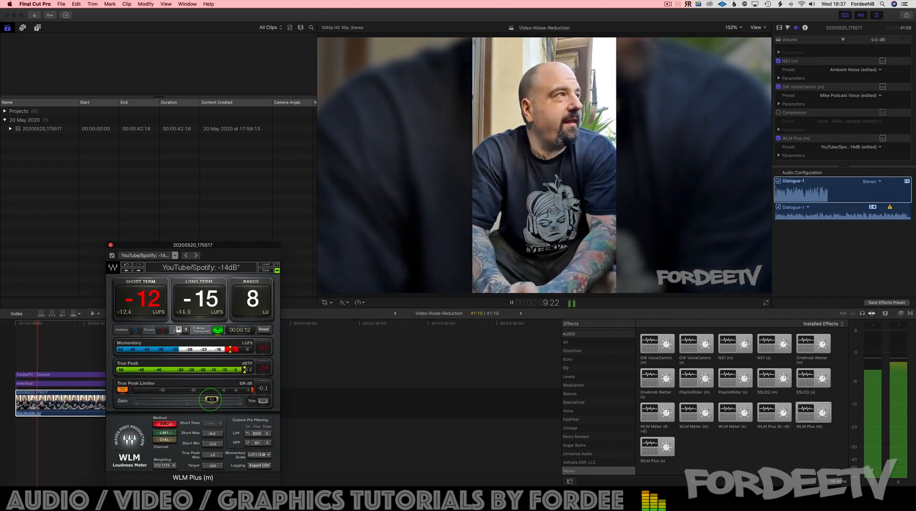
left_click_drag(211, 401, 210, 401)
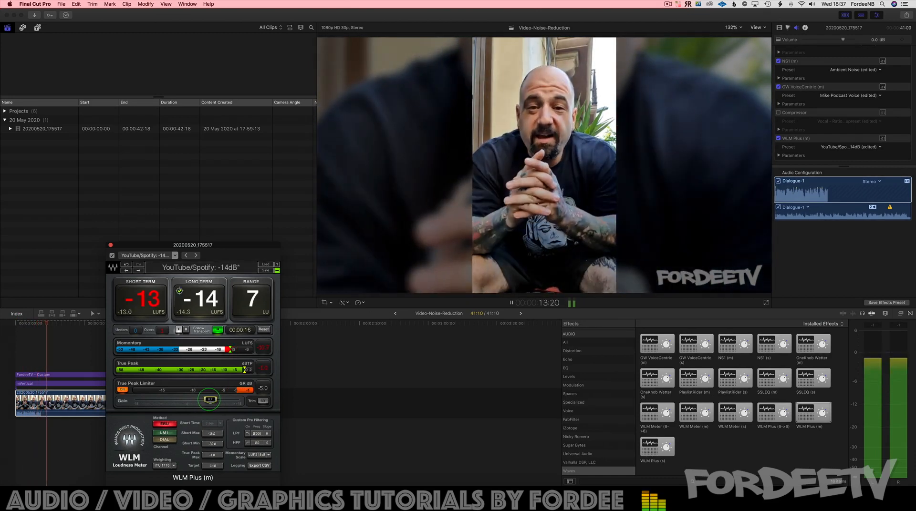
left_click_drag(210, 401, 208, 401)
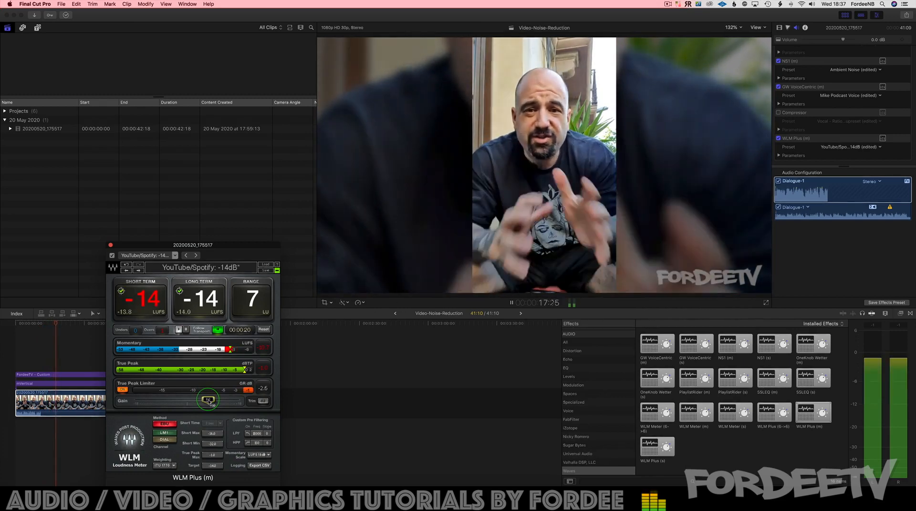
key("space")
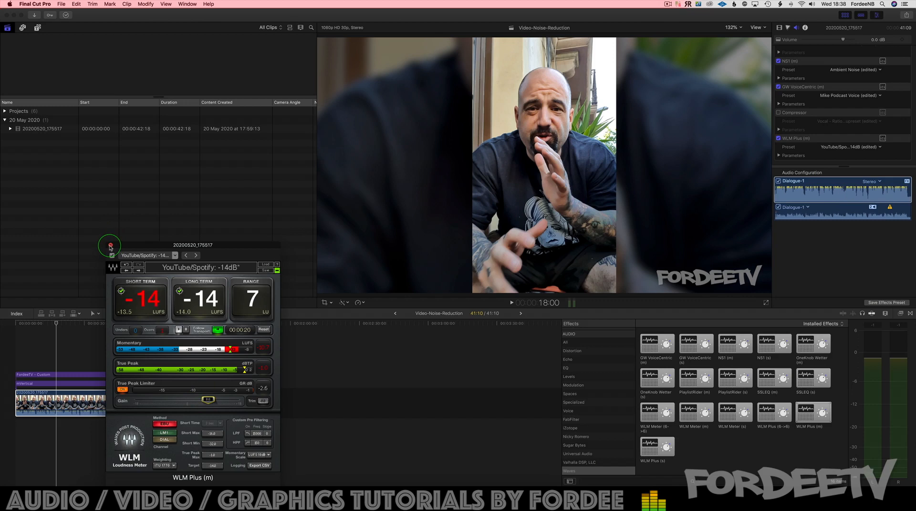
left_click(111, 246)
Step: Review the clip's audio enhancements and effects chain, and play it onward from 18:00 to hear the processed dialogue
scroll(820, 128, "up", 10)
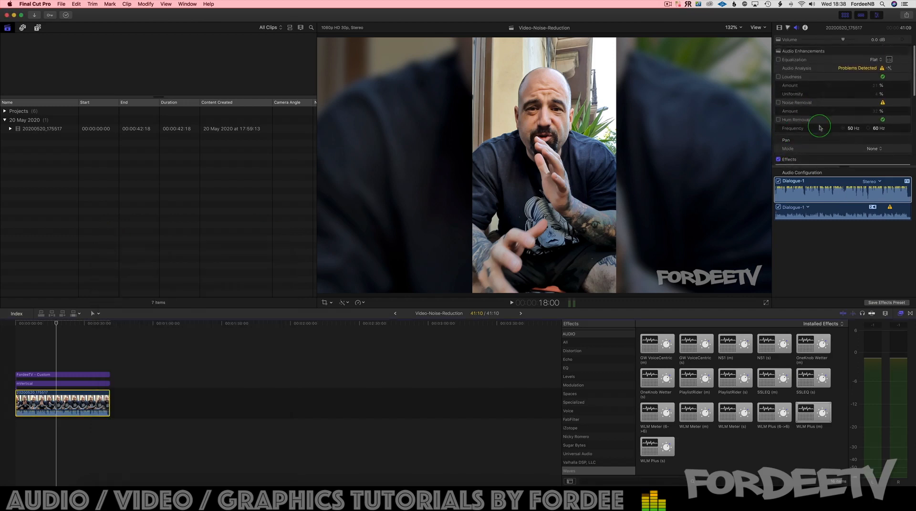
scroll(820, 128, "down", 5)
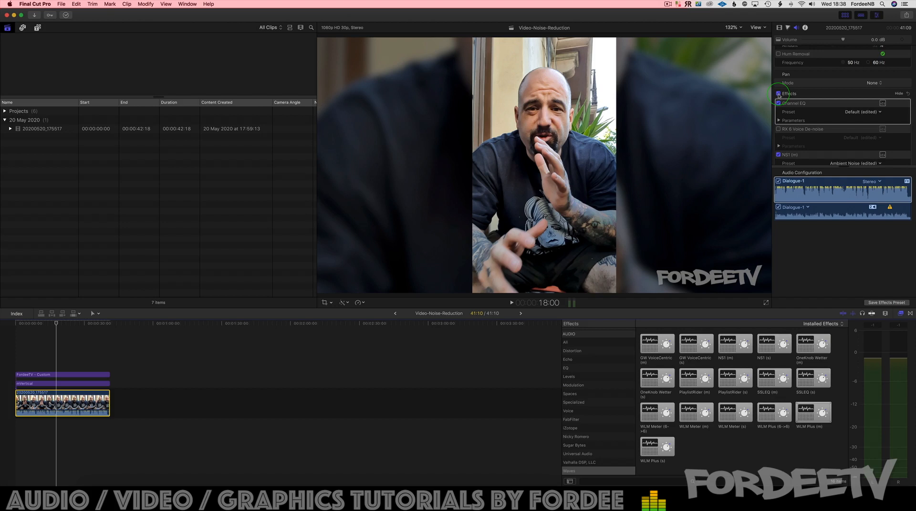
key("space")
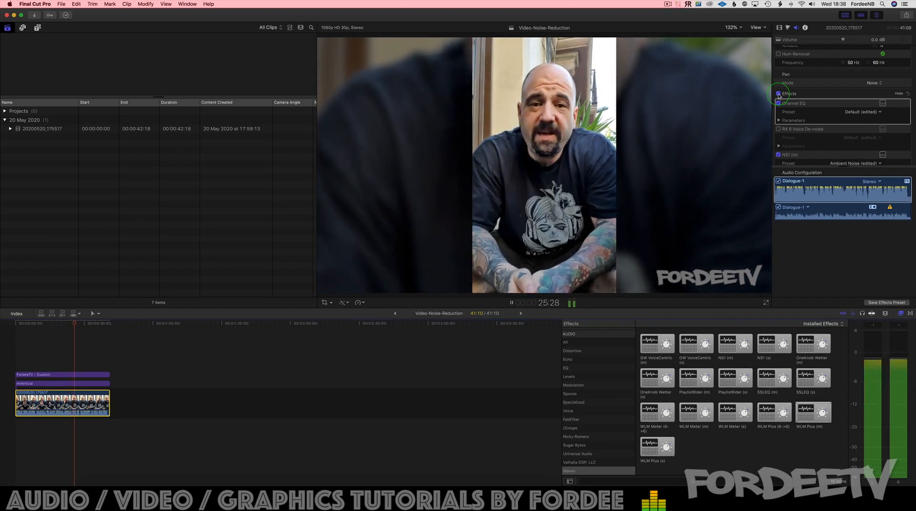
key("space")
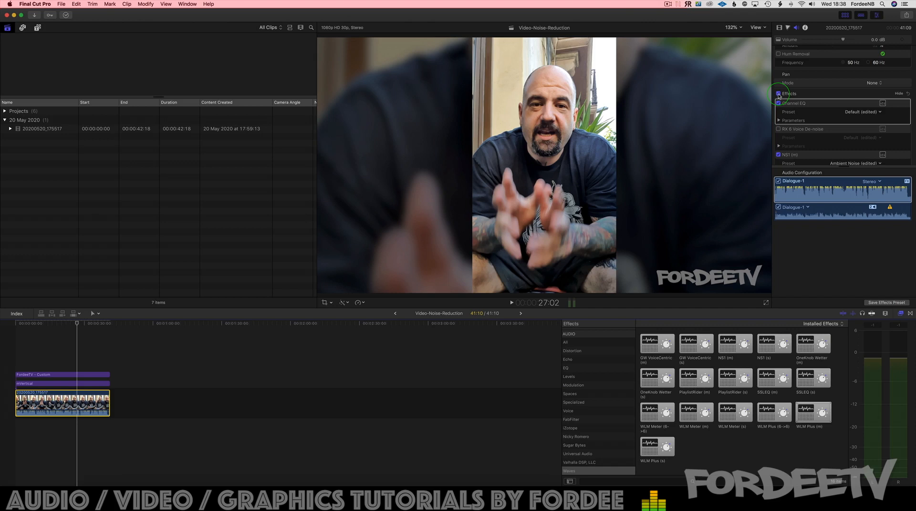
Step: Swap the active noise reduction from NS1 to RX 6 Voice De-noise, disable GW VoiceCentric, and check the playback
left_click(778, 155)
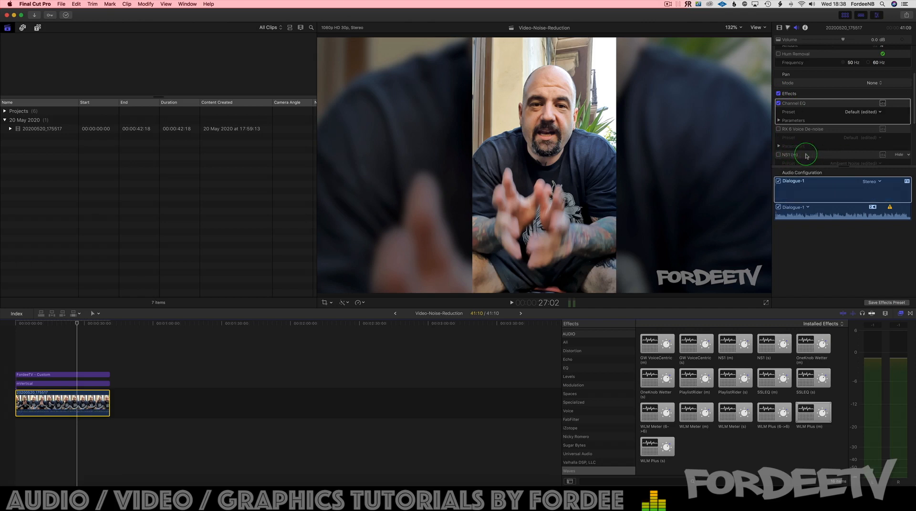
left_click(778, 128)
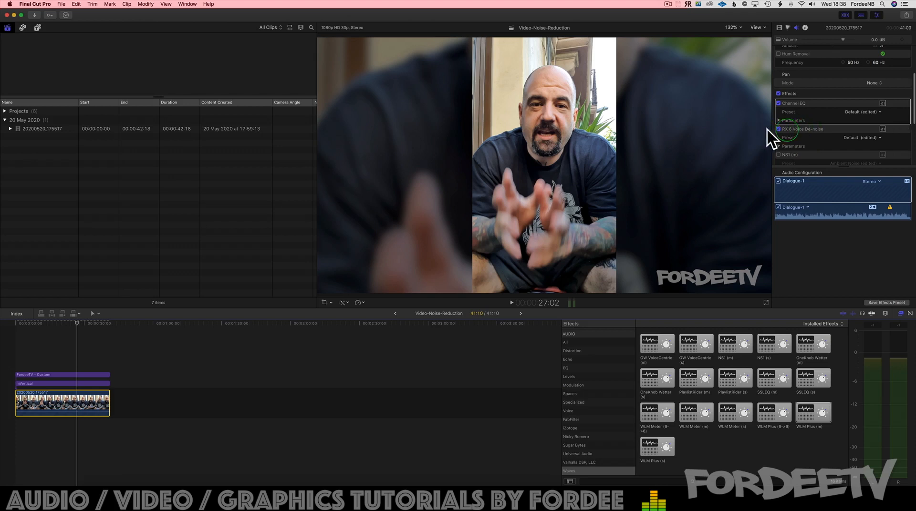
scroll(820, 136, "down", 5)
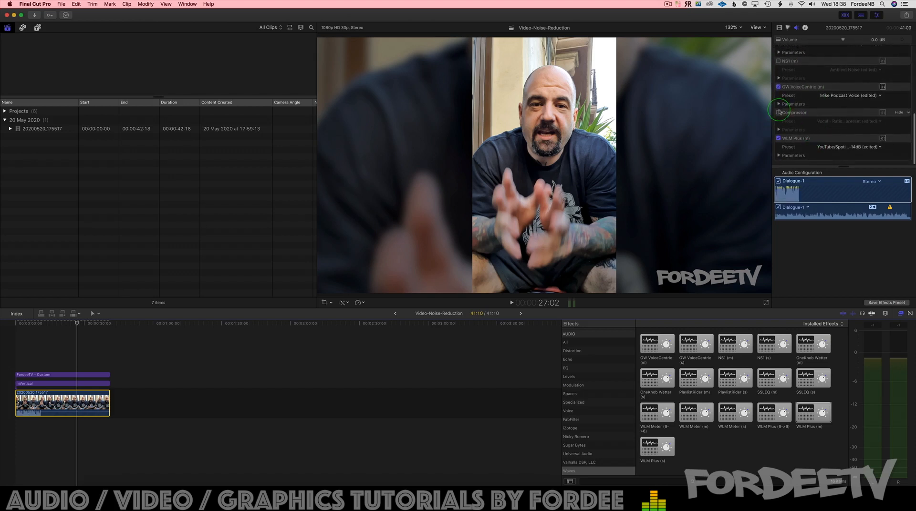
left_click(777, 87)
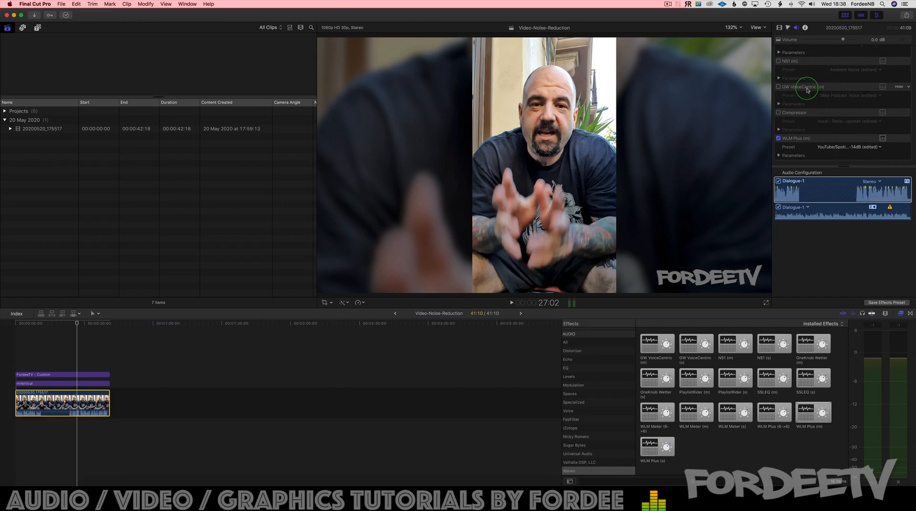
scroll(806, 91, "up", 5)
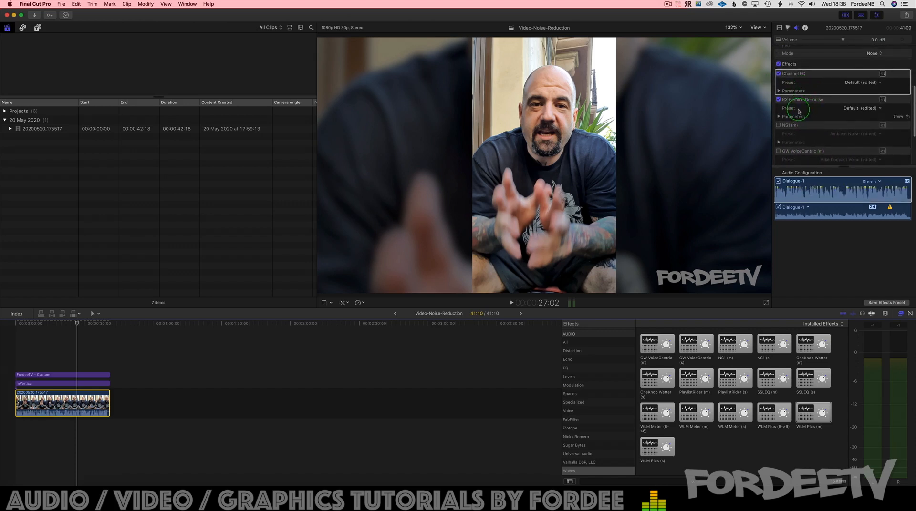
scroll(800, 111, "down", 5)
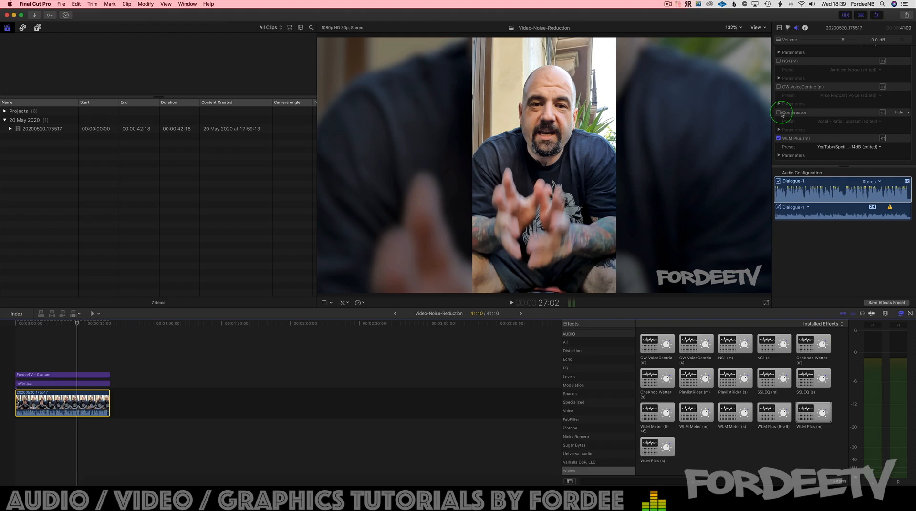
key("space")
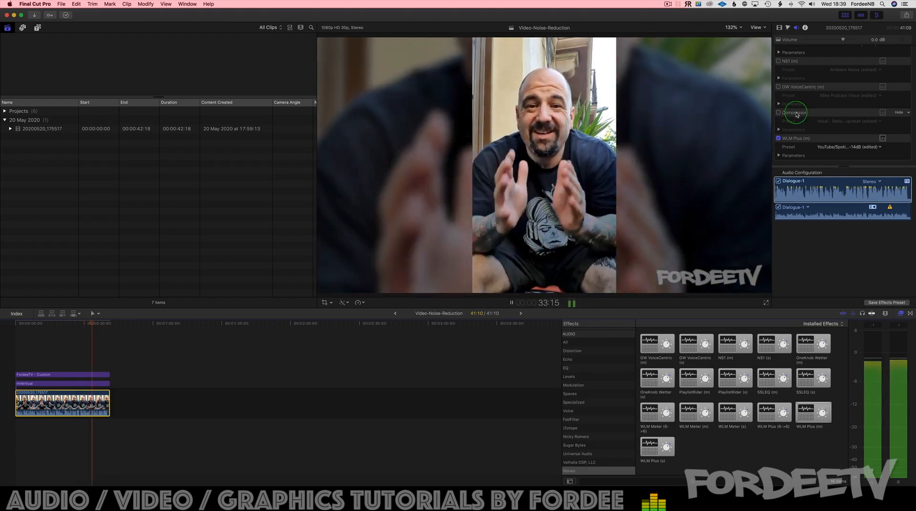
key("space")
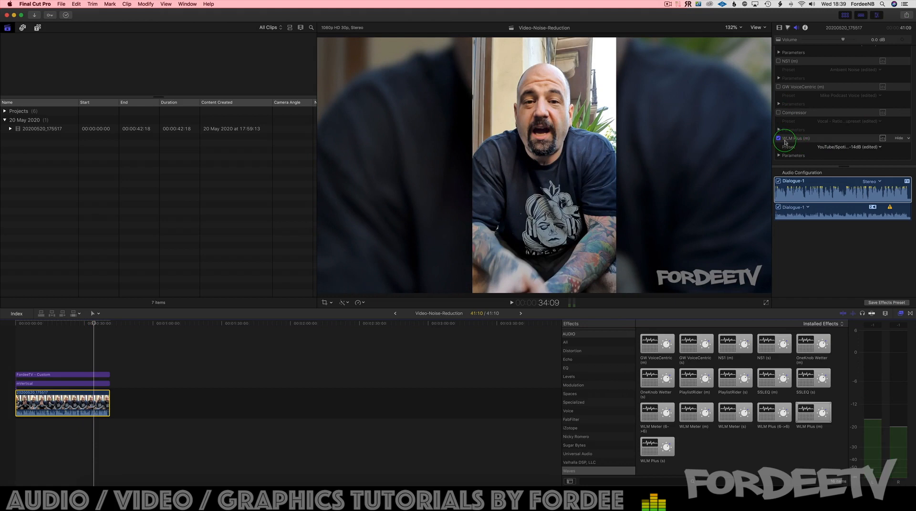
Step: Reopen WLM Plus, raise its gain slightly while playing the clip from near the start, and close its interface
left_click(883, 140)
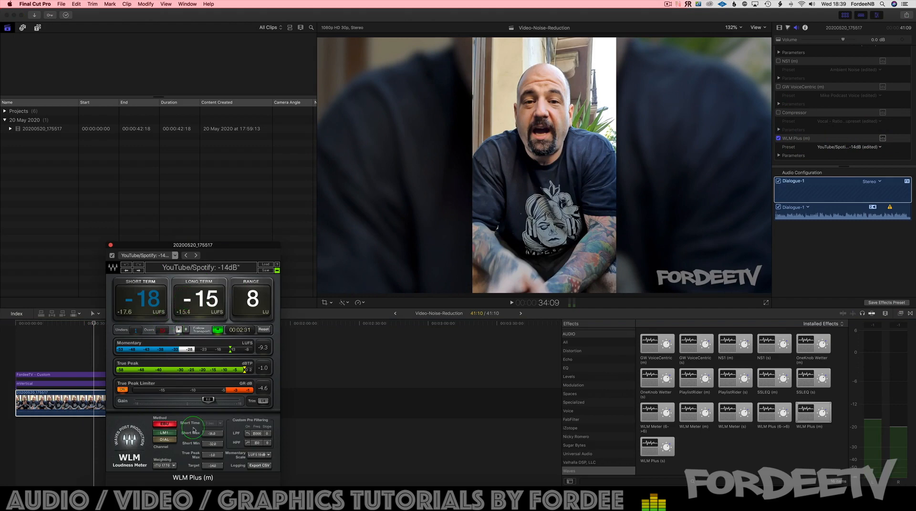
left_click(18, 331)
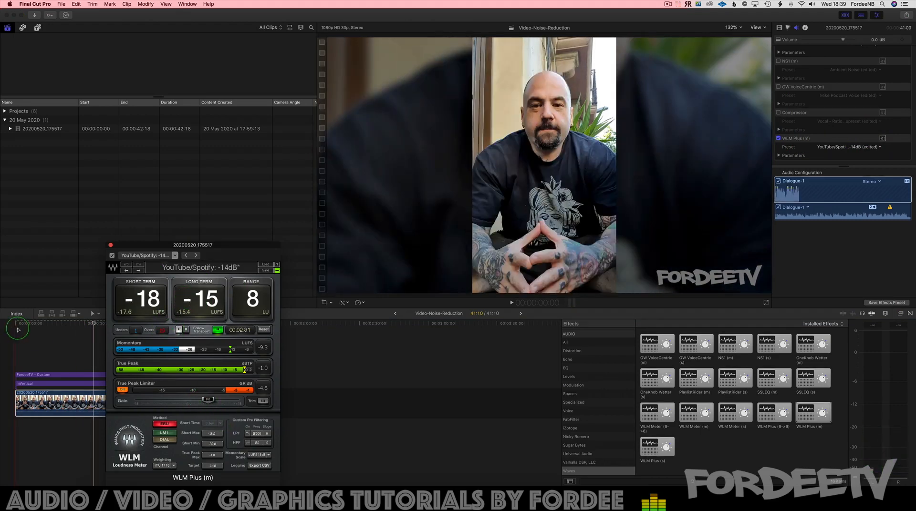
left_click(17, 326)
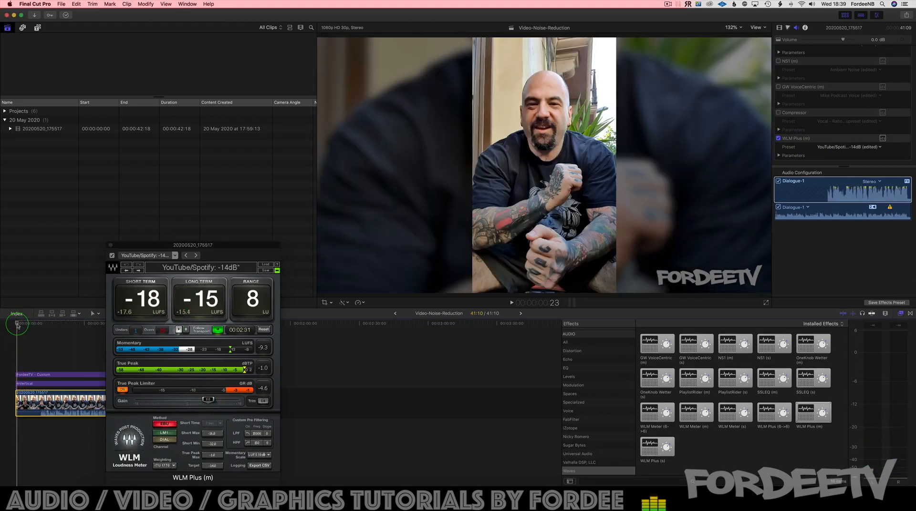
key("space")
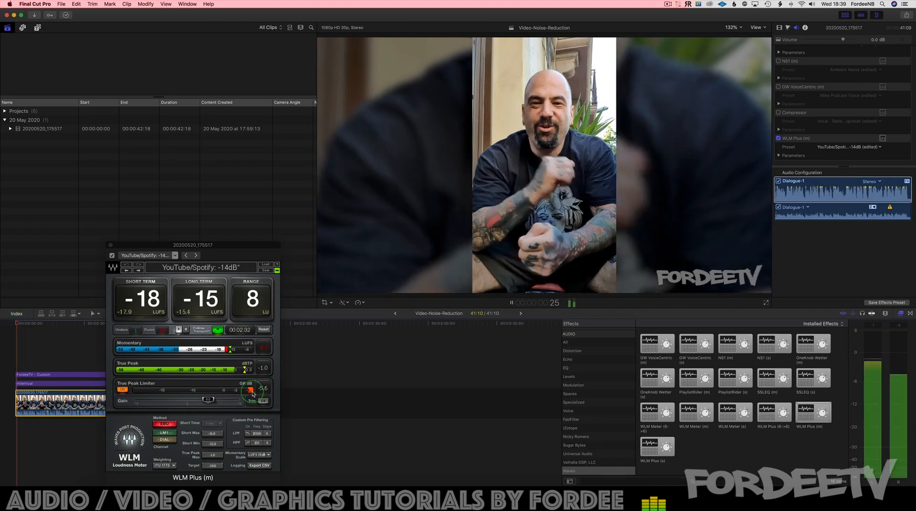
left_click_drag(209, 400, 212, 401)
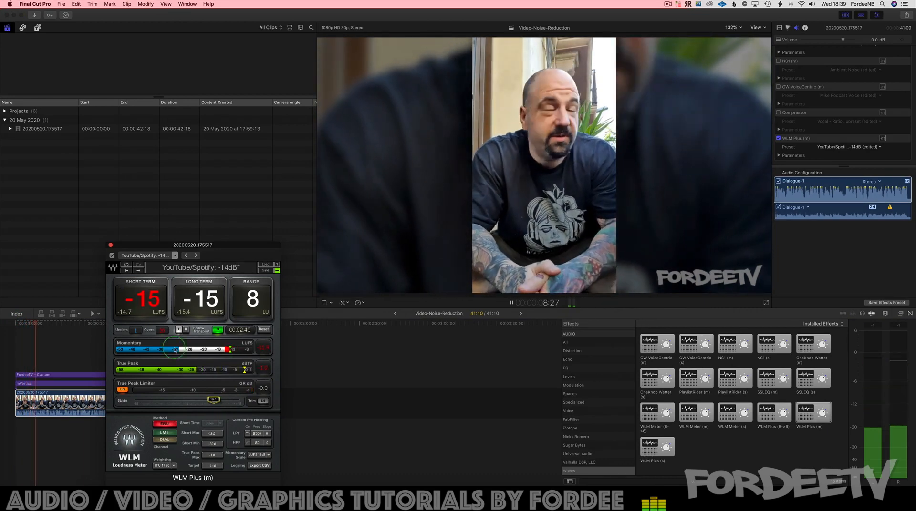
left_click(110, 245)
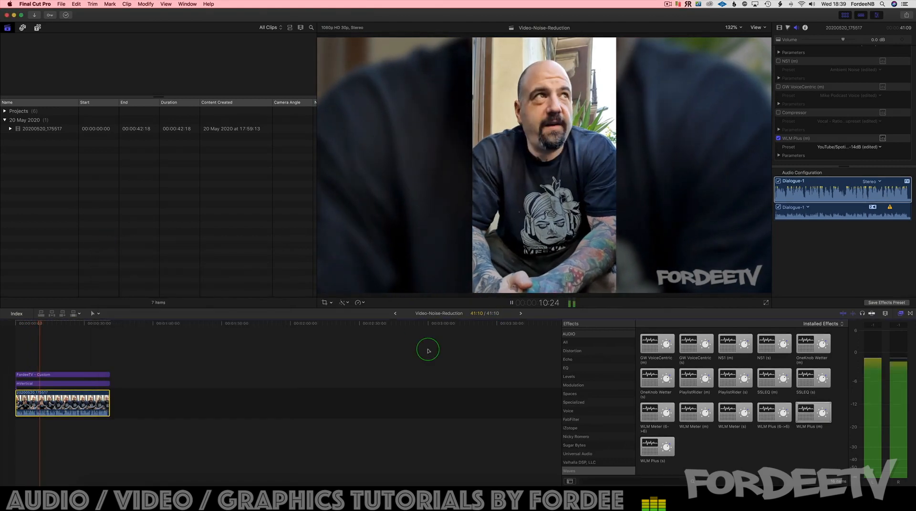
Step: Replay the clip from about 3 seconds in and turn WLM Plus off during playback to compare
key("space")
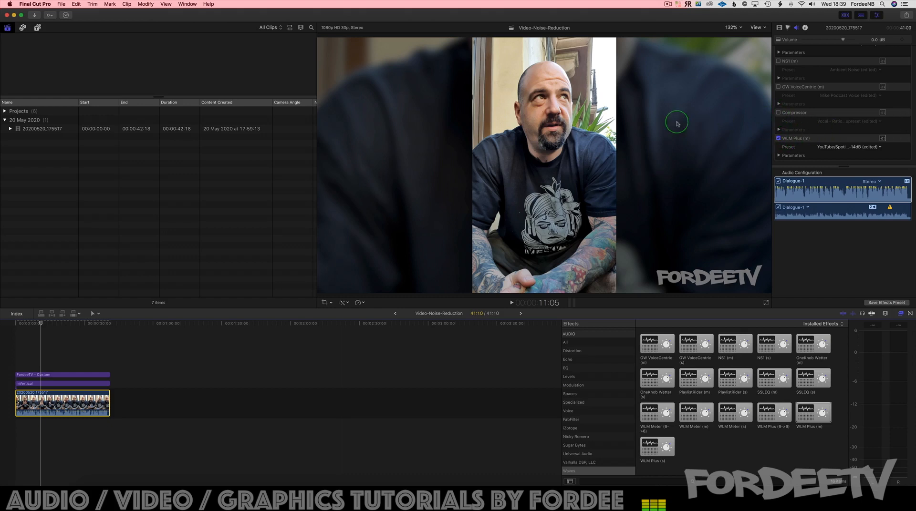
left_click(23, 328)
key("space")
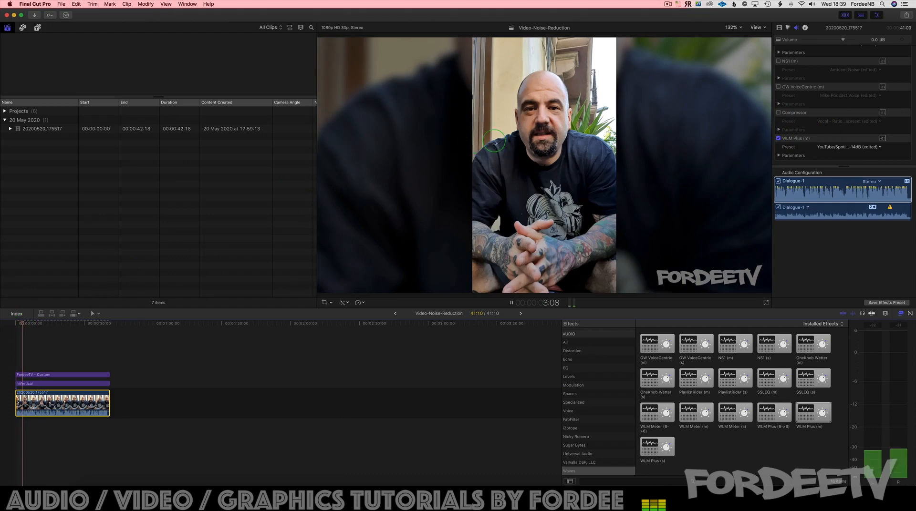
left_click(787, 141)
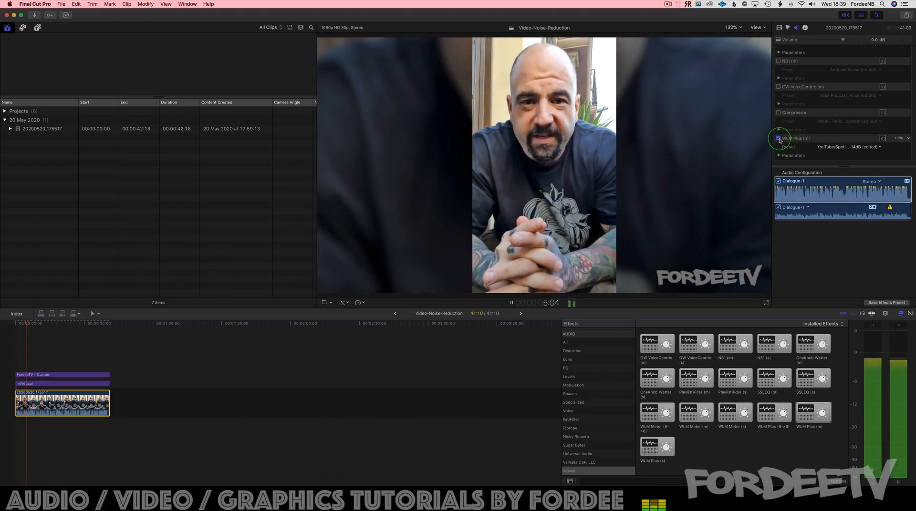
left_click(779, 140)
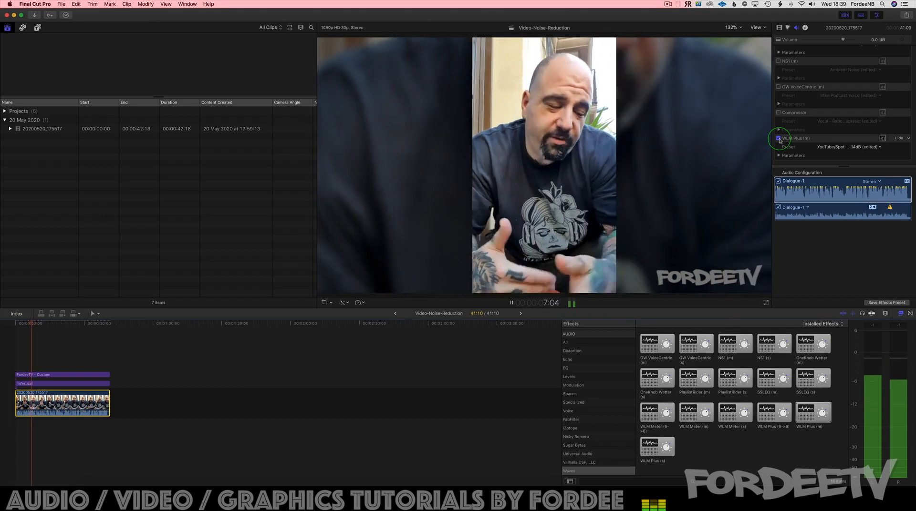
Step: Audition the clip with the Compressor active, stop playback, and turn the Compressor off
left_click(778, 113)
left_click(778, 113)
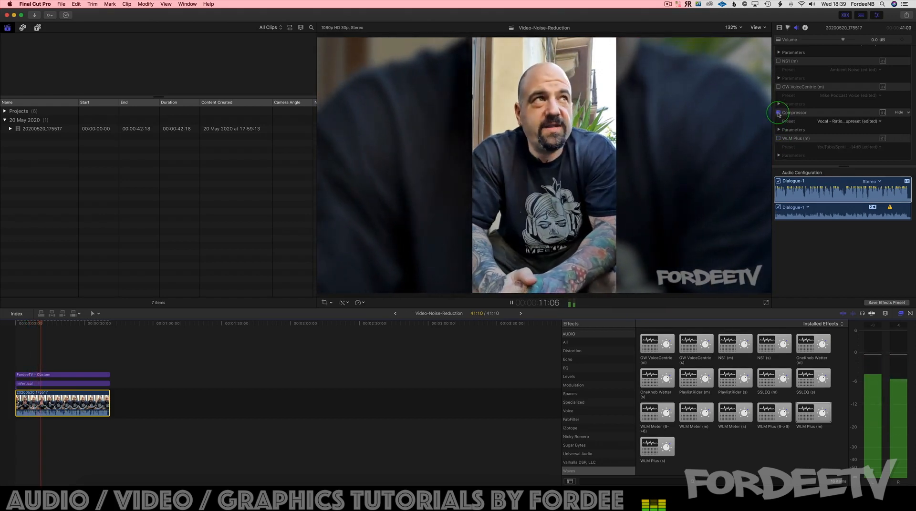
key("space")
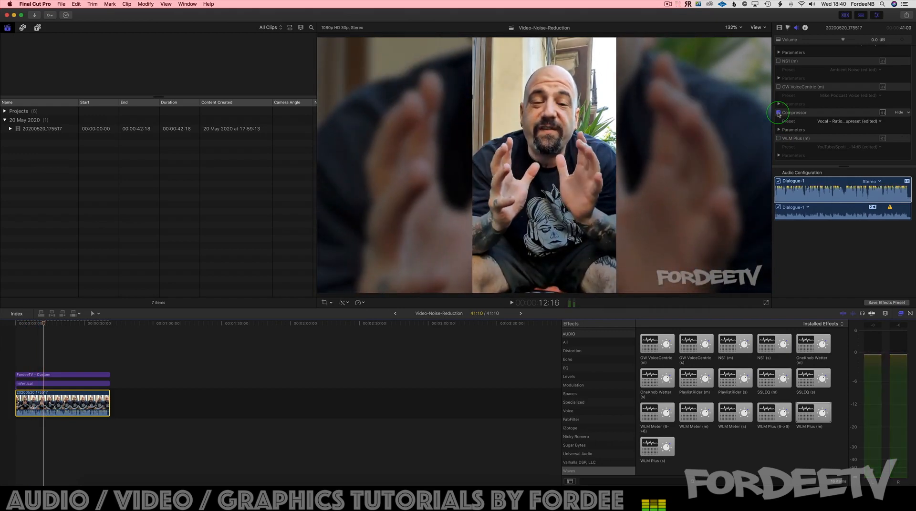
left_click(778, 114)
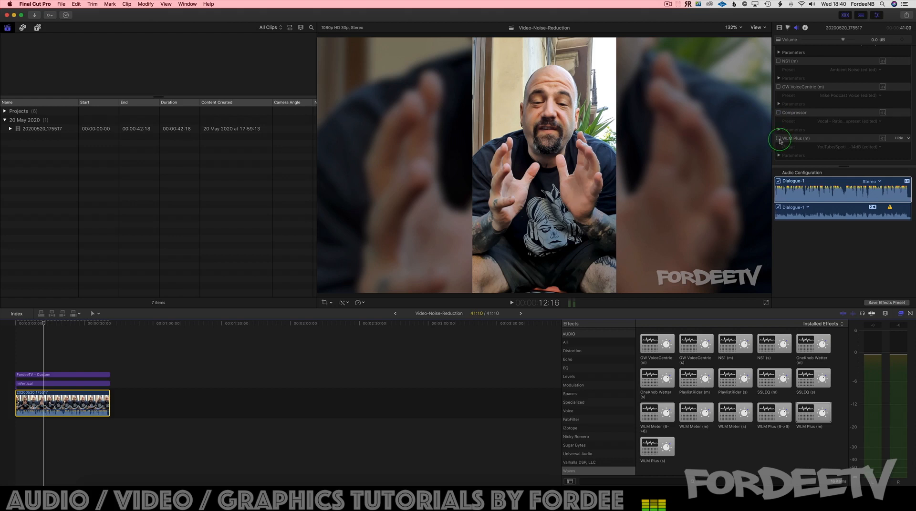
Step: Turn WLM Plus back on and review the clip's effect chain with Channel EQ and RX 6 Voice De-noise active
left_click(778, 138)
scroll(808, 141, "up", 5)
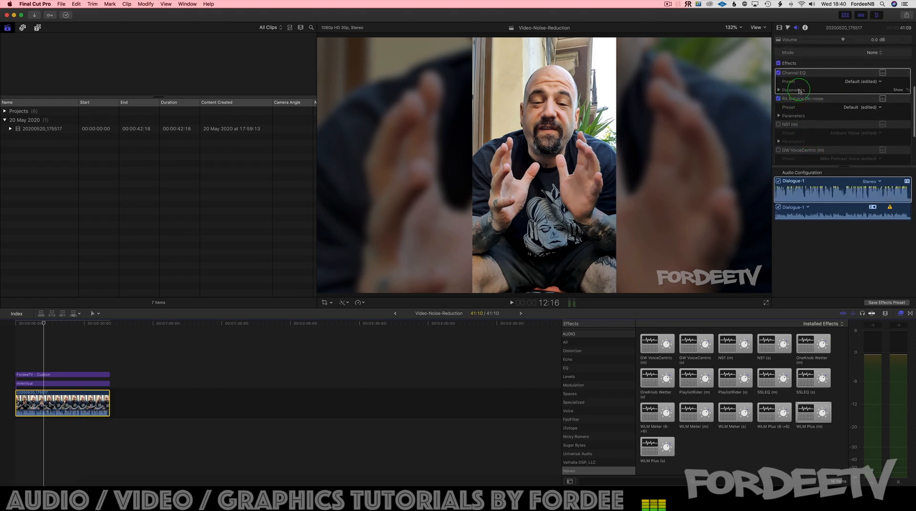
scroll(819, 128, "down", 5)
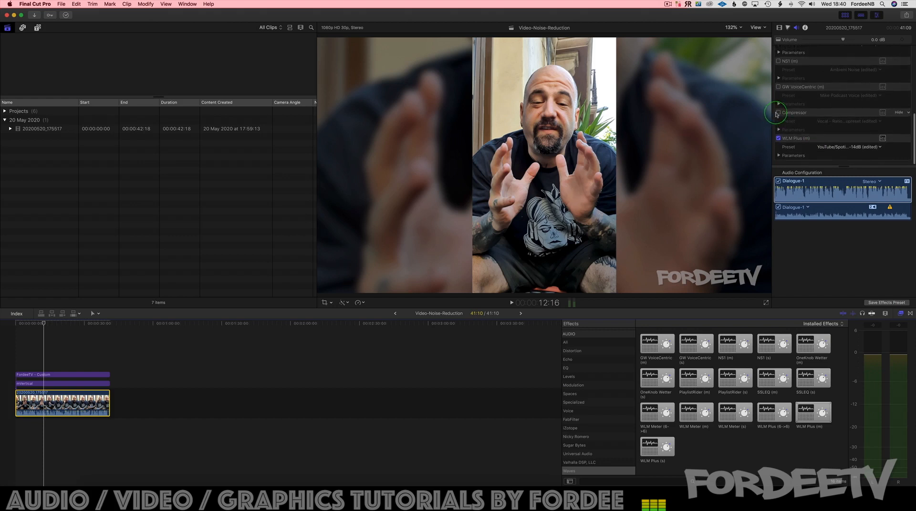
left_click(778, 138)
scroll(819, 128, "up", 4)
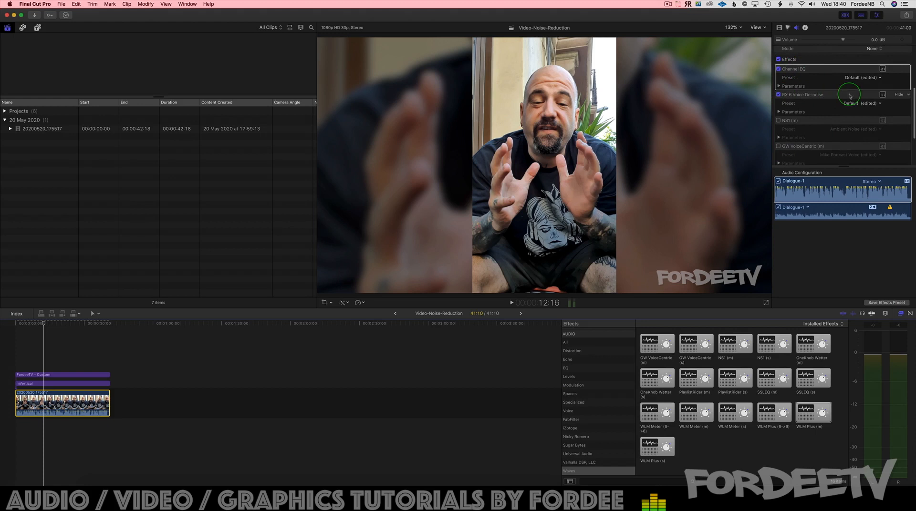
scroll(849, 96, "down", 1)
scroll(849, 95, "down", 3)
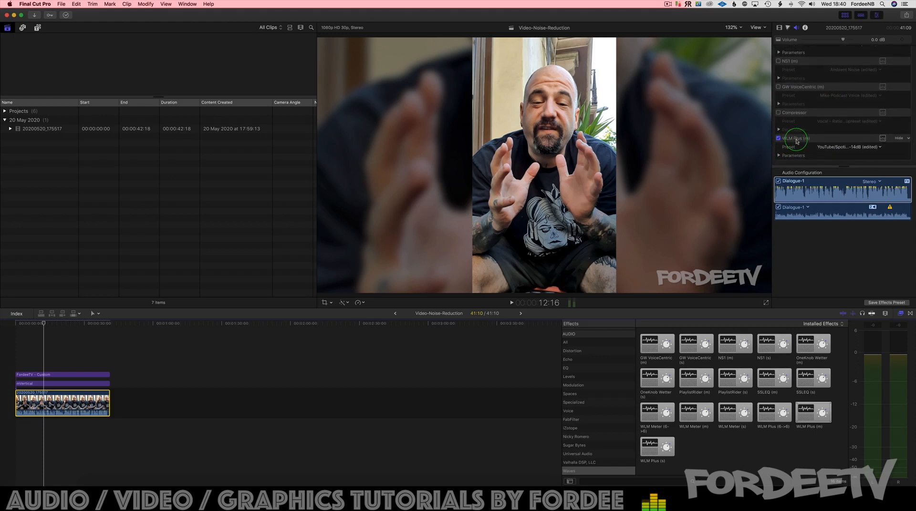
Step: Play the clip from near the start, toggling all audio effects off and on to compare, and stop playback
left_click(1, 323)
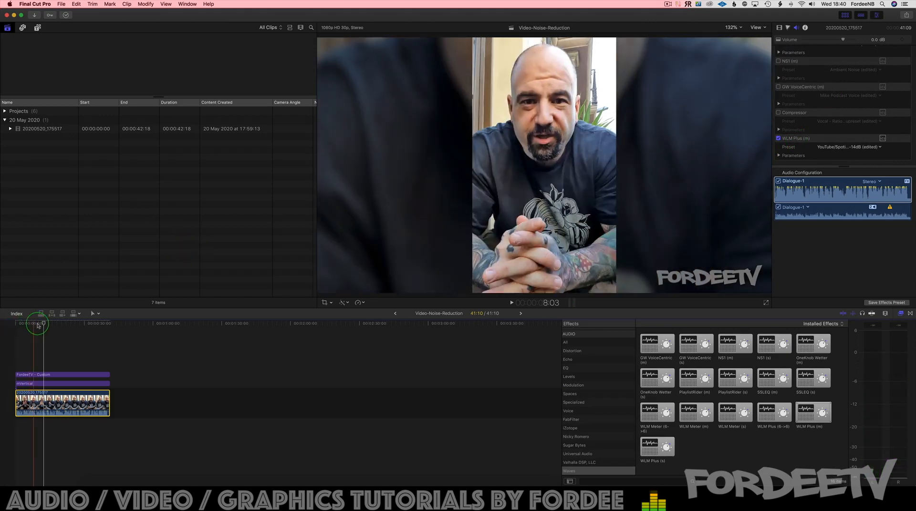
key("space")
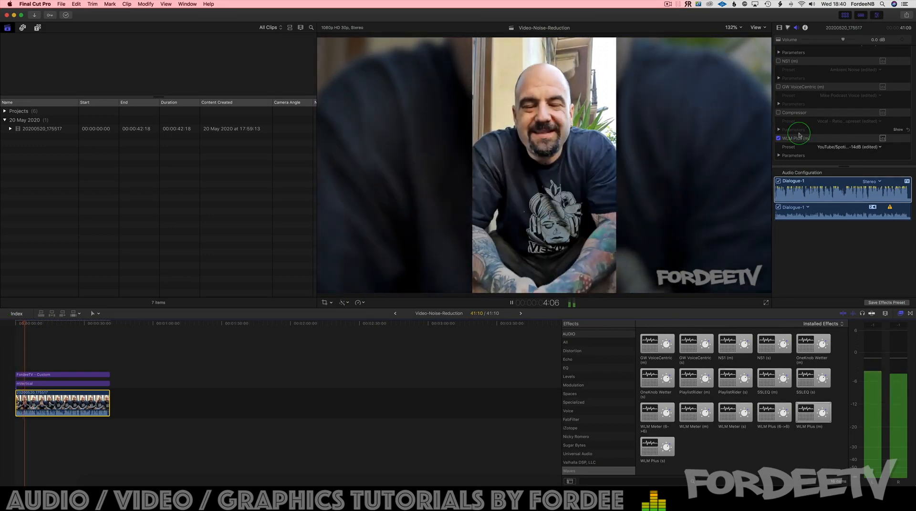
scroll(791, 105, "up", 5)
left_click(778, 68)
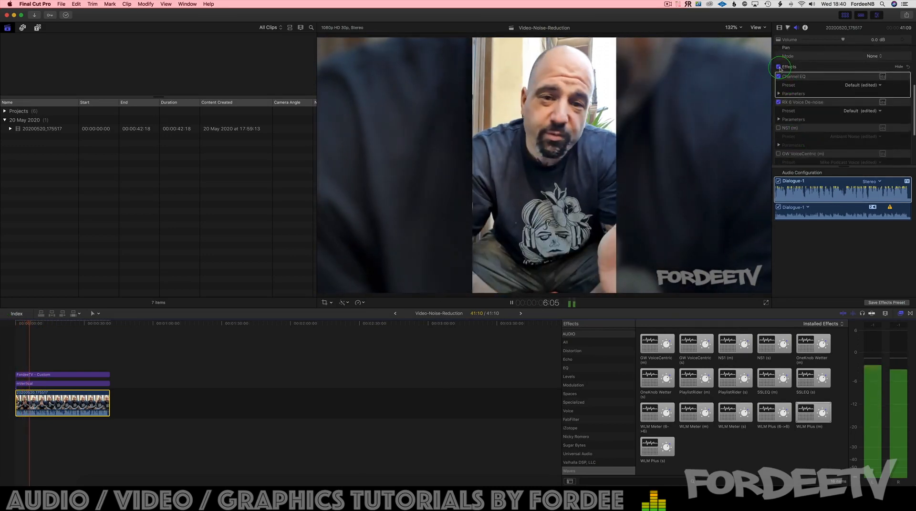
left_click(778, 67)
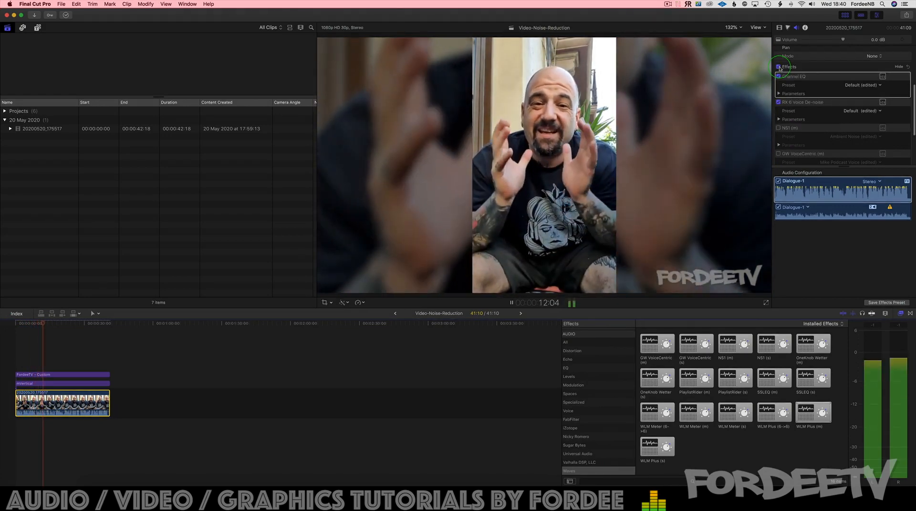
left_click(778, 67)
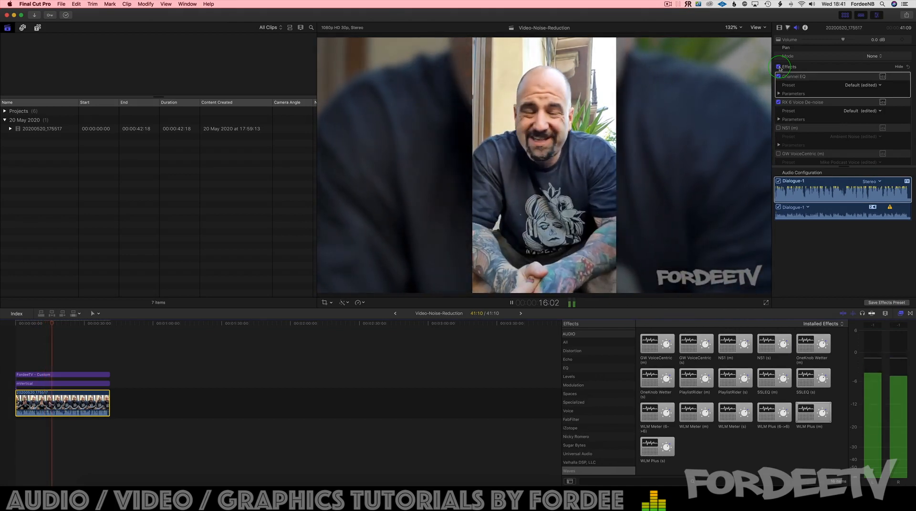
key("space")
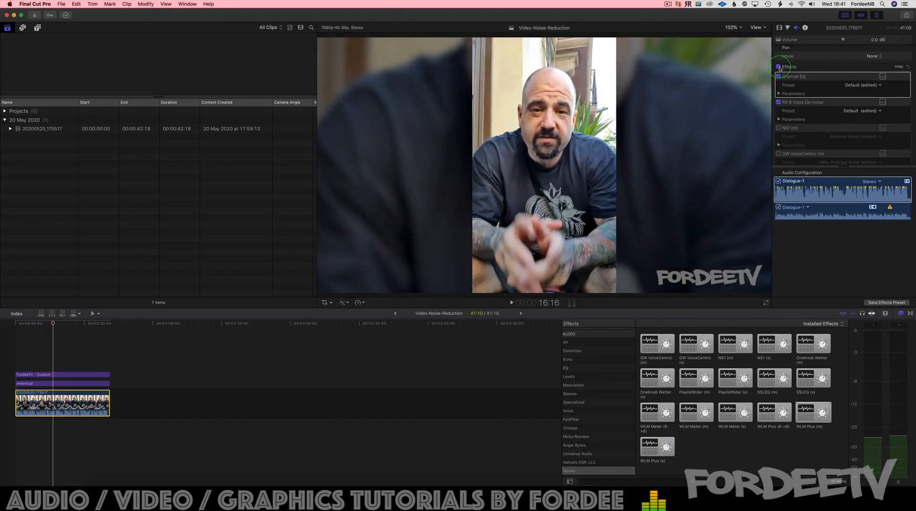